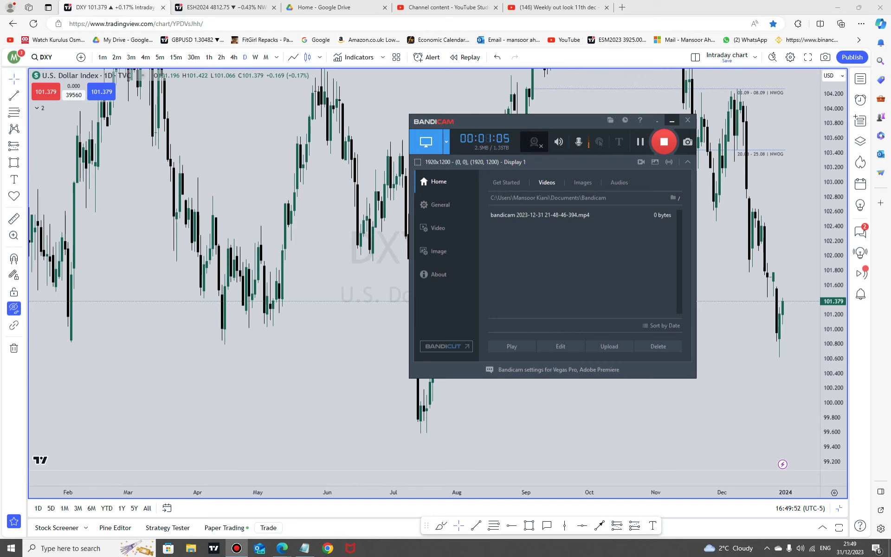
Minimize the recorder window and show the hidden drawings on the daily DXY chart around the December 2023 candles
{"action": "left_click", "coordinate": [671, 120]}
{"action": "scroll", "coordinate": [778, 312], "scroll_direction": "down", "scroll_amount": 2}
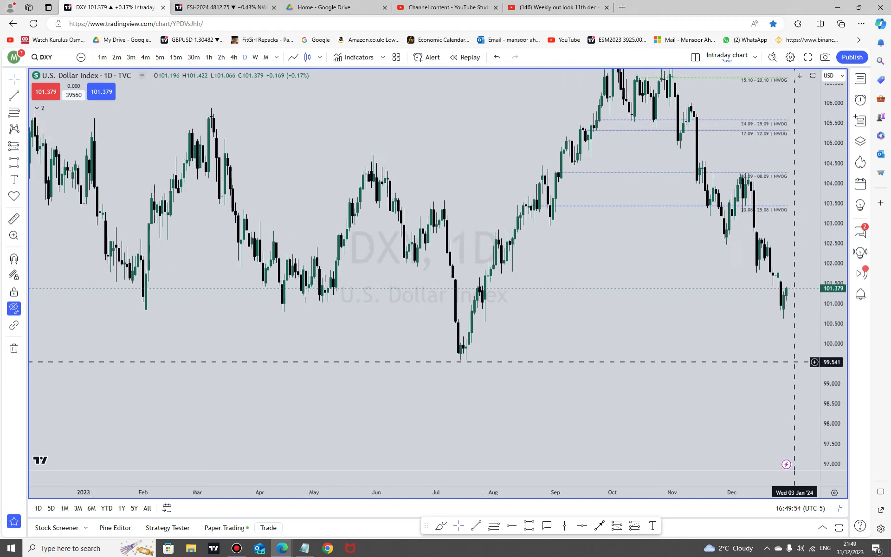
{"action": "scroll", "coordinate": [702, 371], "scroll_direction": "down", "scroll_amount": 2}
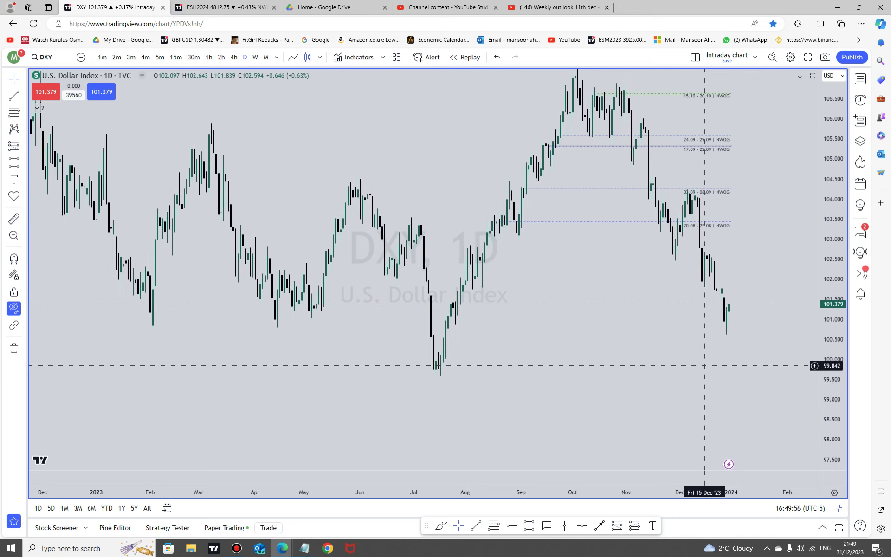
{"action": "scroll", "coordinate": [746, 383], "scroll_direction": "up", "scroll_amount": 3}
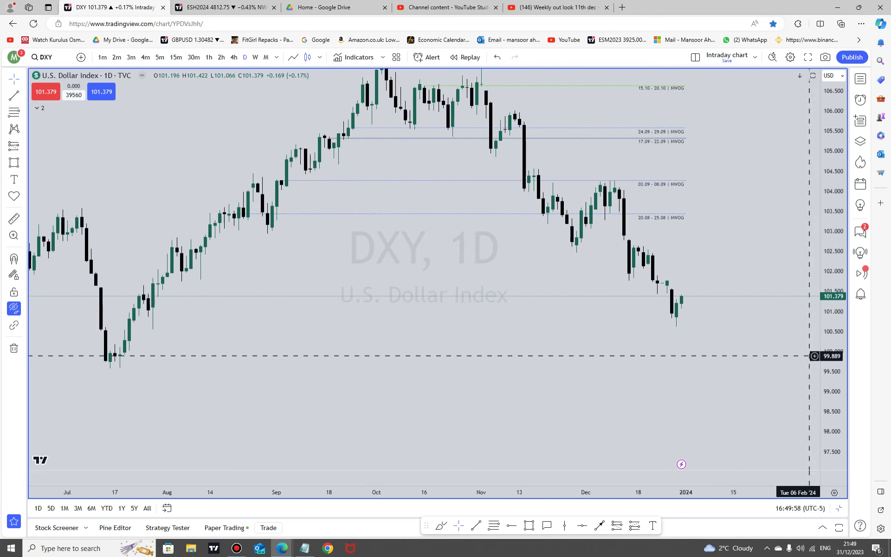
{"action": "left_click_drag", "start_coordinate": [832, 378], "coordinate": [831, 211]}
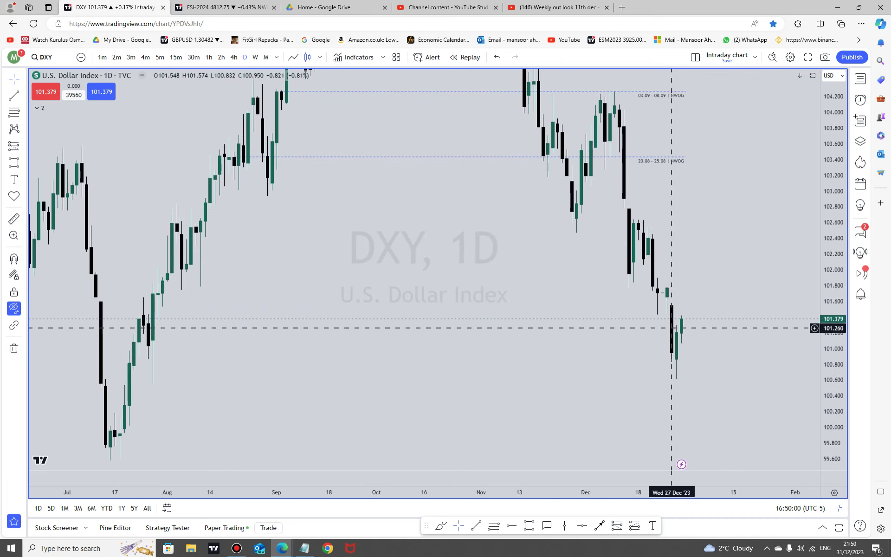
{"action": "left_click", "coordinate": [14, 308]}
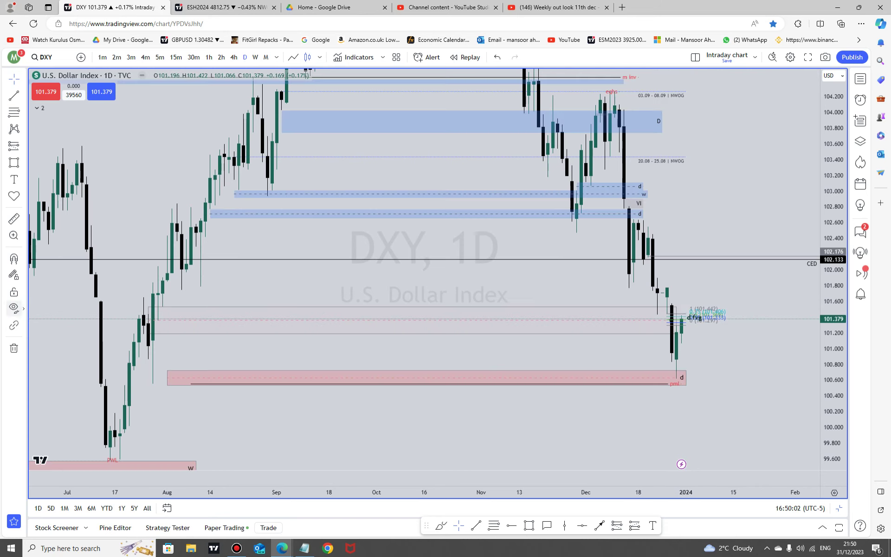
Inspect the pale zone between 101.187 and 101.531, comparing it on the weekly and daily timeframes
{"action": "left_click_drag", "start_coordinate": [748, 404], "coordinate": [832, 255]}
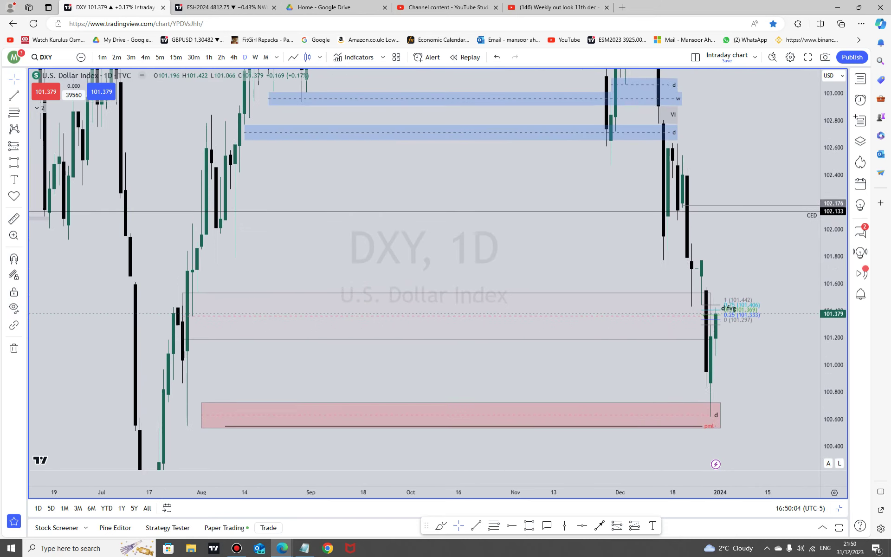
{"action": "left_click", "coordinate": [575, 340]}
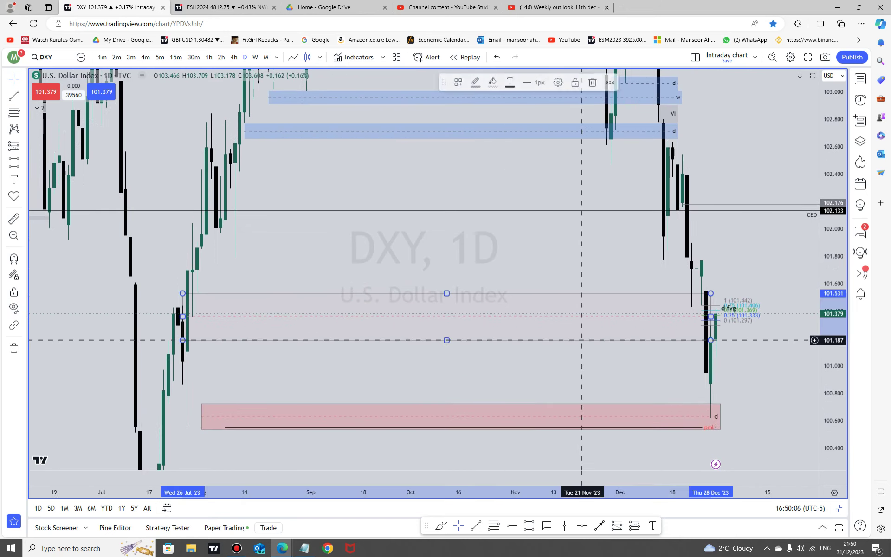
{"action": "left_click", "coordinate": [478, 385]}
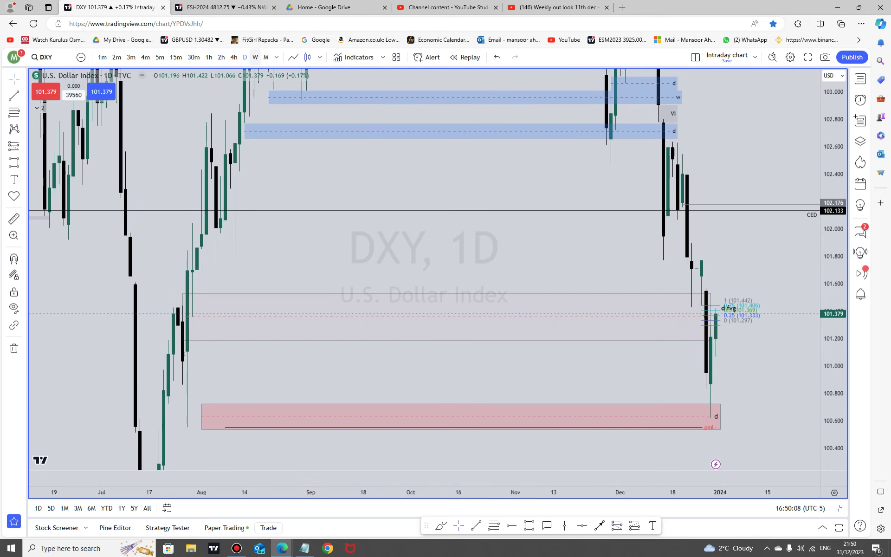
{"action": "left_click", "coordinate": [255, 56]}
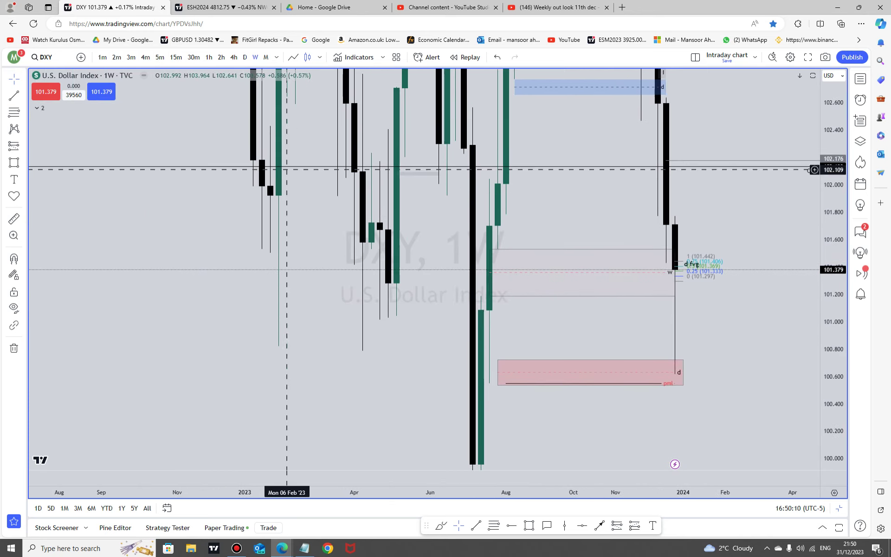
{"action": "left_click", "coordinate": [245, 57]}
Extend the red daily zone near 100.6 back in time to the mid-July 2023 candles
{"action": "scroll", "coordinate": [732, 364], "scroll_direction": "down", "scroll_amount": 6}
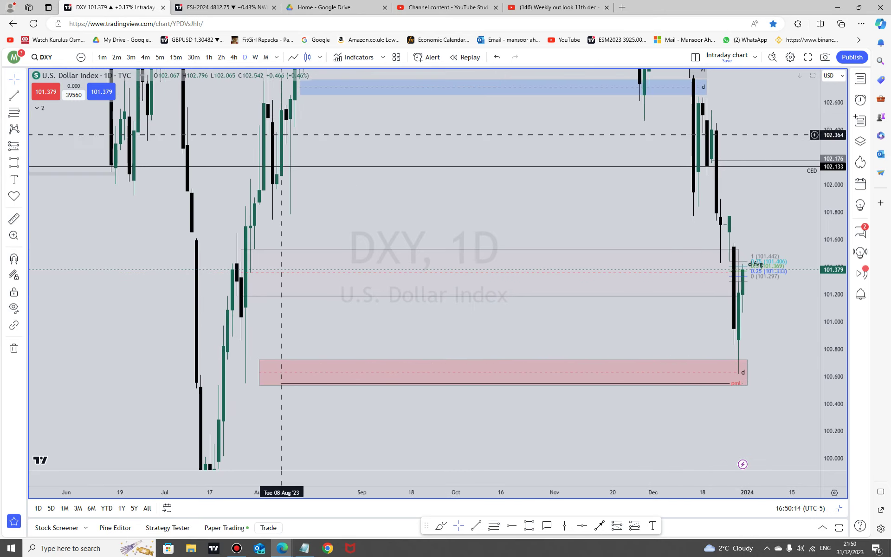
{"action": "left_click", "coordinate": [259, 372]}
{"action": "left_click_drag", "start_coordinate": [259, 372], "coordinate": [213, 370]}
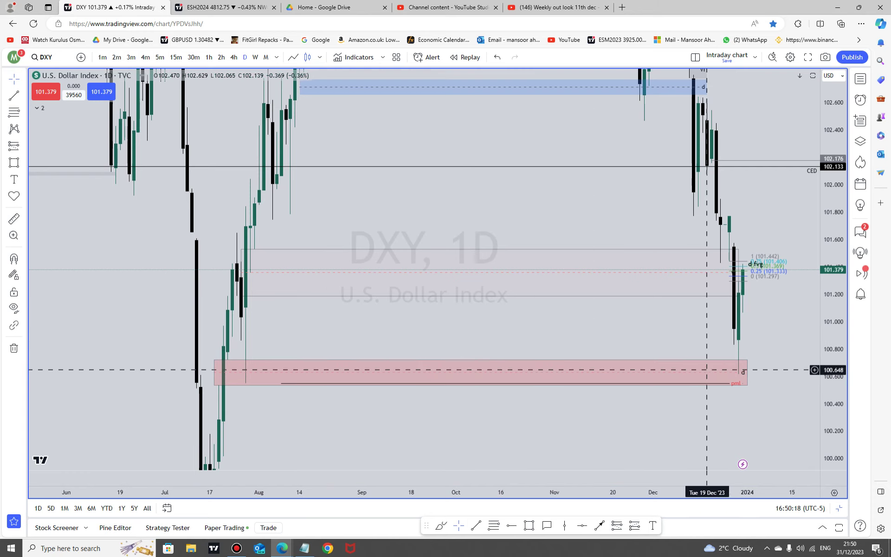
Compare the marked zones on the monthly and weekly timeframes, and examine the latest December candles on the daily timeframe
{"action": "left_click_drag", "start_coordinate": [832, 298], "coordinate": [832, 408]}
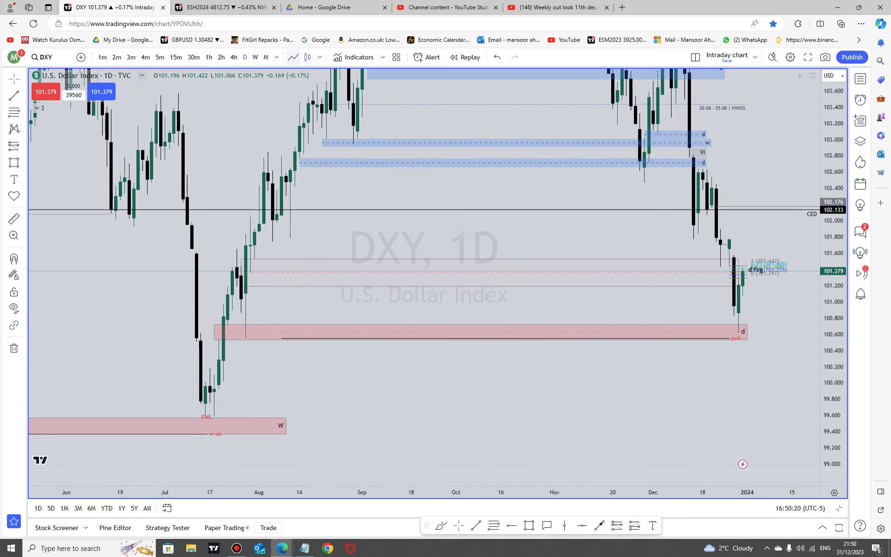
{"action": "left_click", "coordinate": [266, 57]}
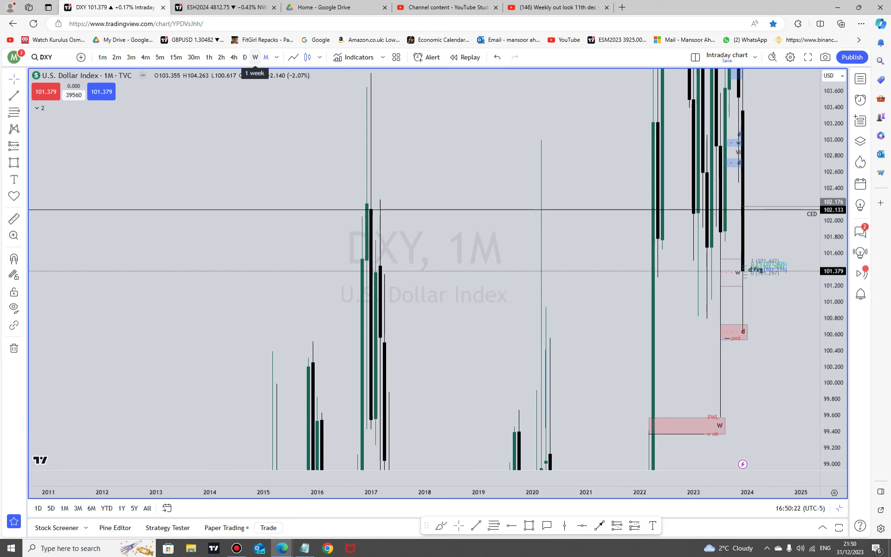
{"action": "left_click", "coordinate": [256, 57]}
{"action": "left_click_drag", "start_coordinate": [716, 421], "coordinate": [716, 449]}
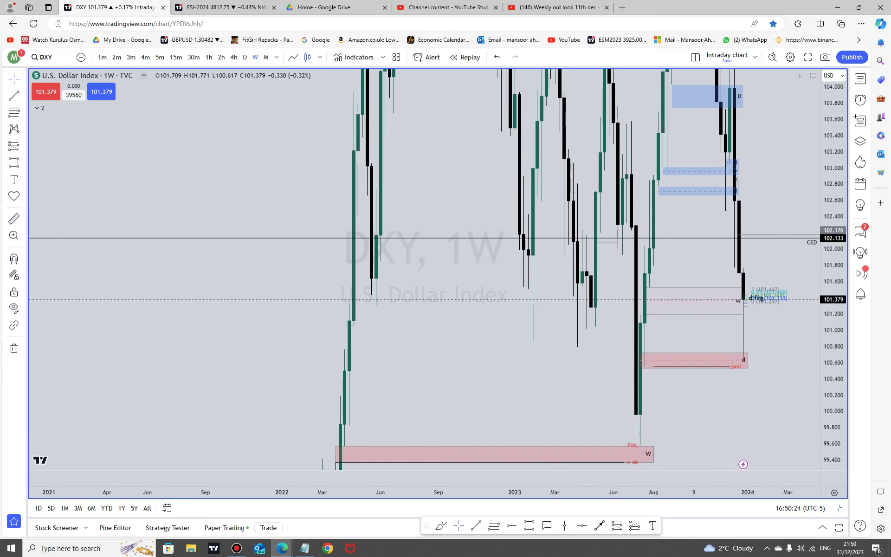
{"action": "left_click", "coordinate": [244, 57]}
{"action": "scroll", "coordinate": [784, 418], "scroll_direction": "up", "scroll_amount": 3}
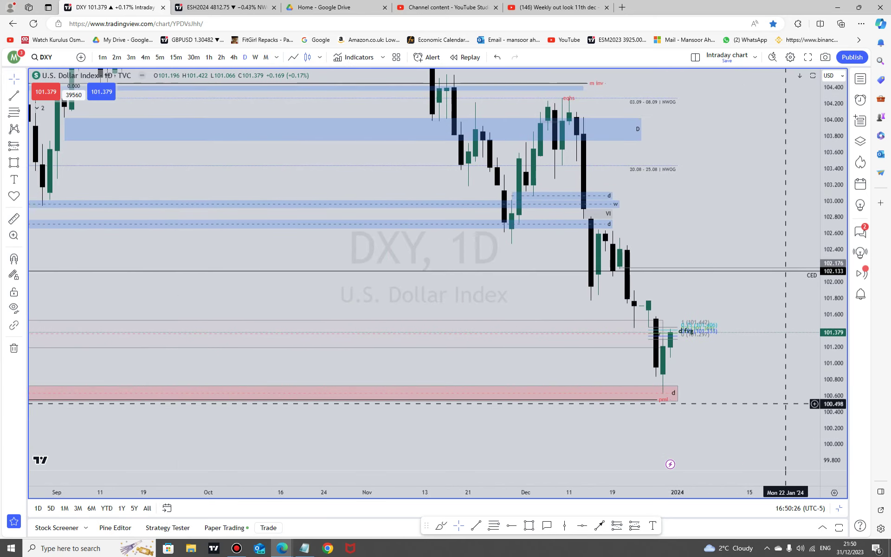
{"action": "scroll", "coordinate": [815, 450], "scroll_direction": "up", "scroll_amount": 5}
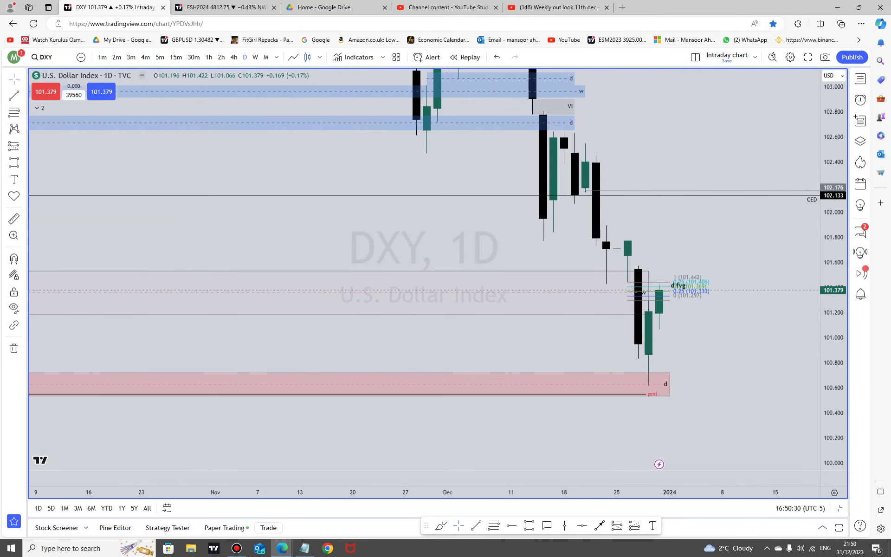
Open the Myfxbook economic calendar and review this week's events from 1 to 5 January 2024
{"action": "left_click_drag", "start_coordinate": [0, 418], "coordinate": [349, 8]}
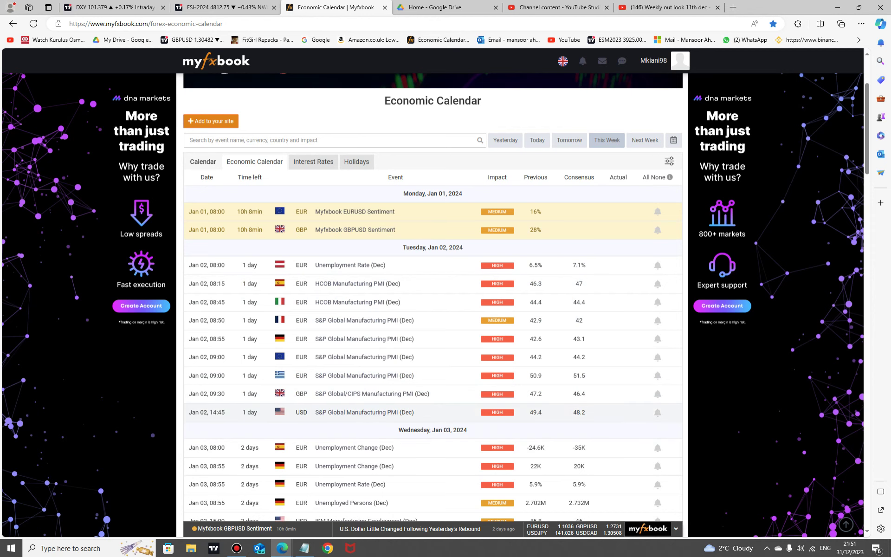
{"action": "scroll", "coordinate": [431, 411], "scroll_direction": "down", "scroll_amount": 3}
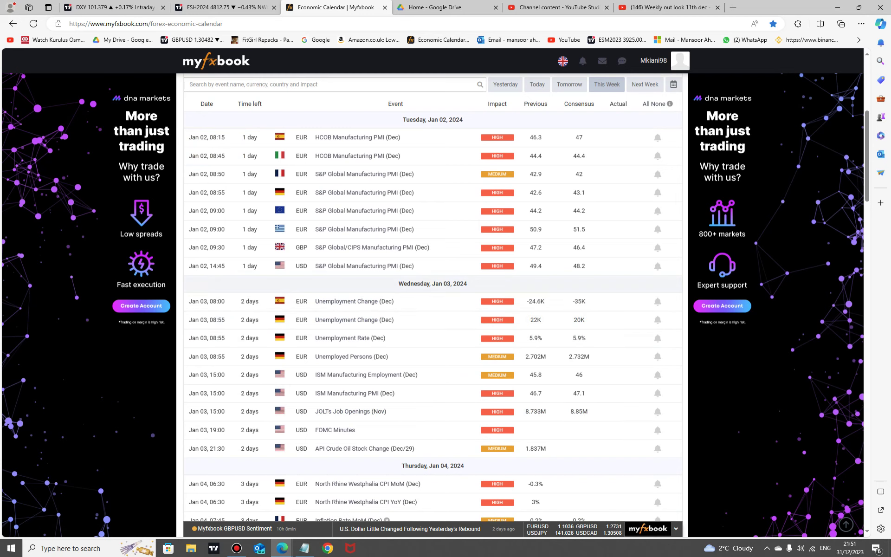
{"action": "scroll", "coordinate": [432, 392], "scroll_direction": "down", "scroll_amount": 10}
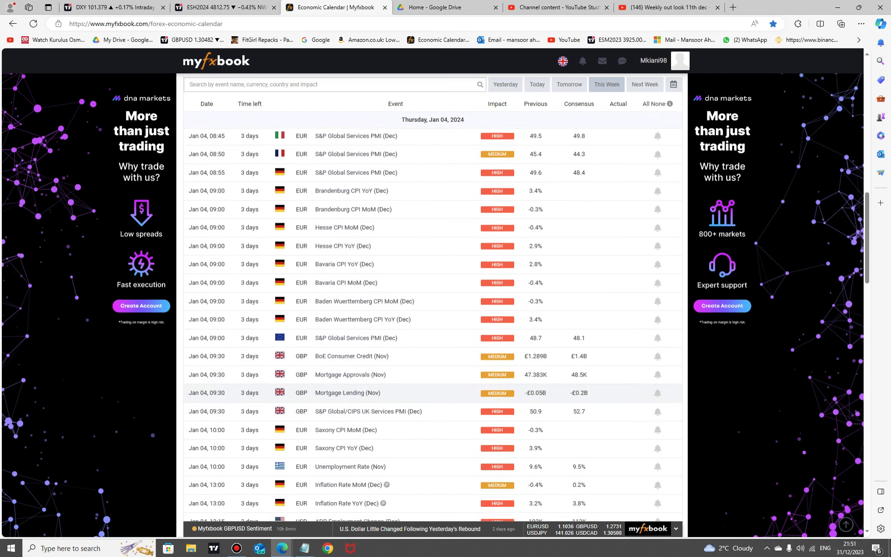
{"action": "scroll", "coordinate": [348, 393], "scroll_direction": "down", "scroll_amount": 5}
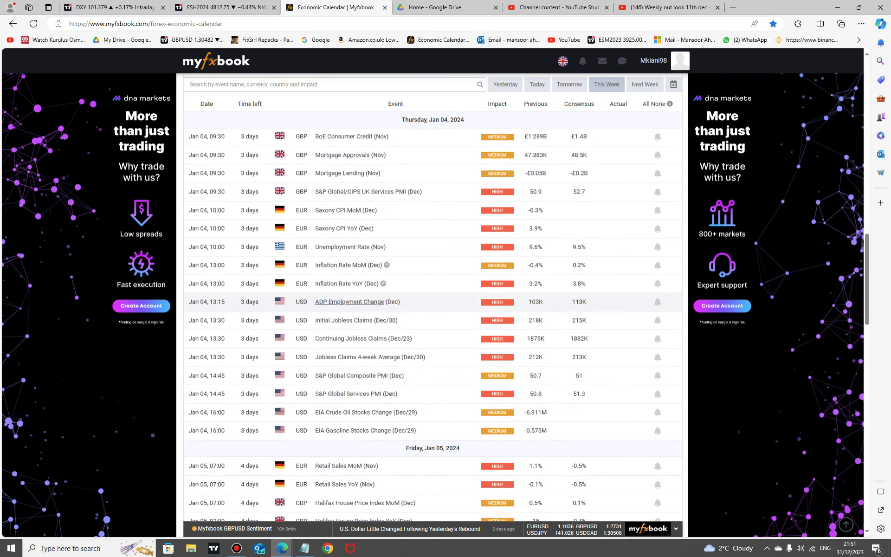
{"action": "scroll", "coordinate": [433, 326], "scroll_direction": "down", "scroll_amount": 8}
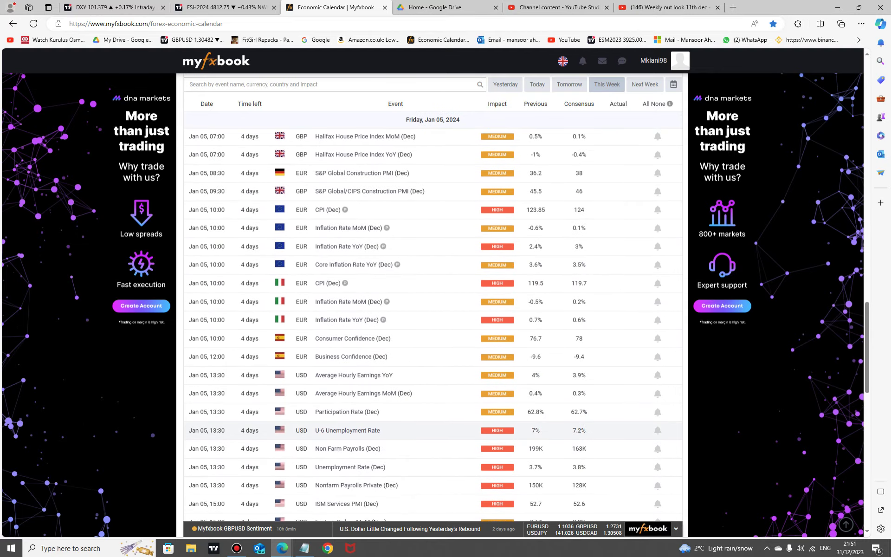
{"action": "scroll", "coordinate": [433, 326], "scroll_direction": "down", "scroll_amount": 3}
{"action": "scroll", "coordinate": [433, 326], "scroll_direction": "up", "scroll_amount": 20}
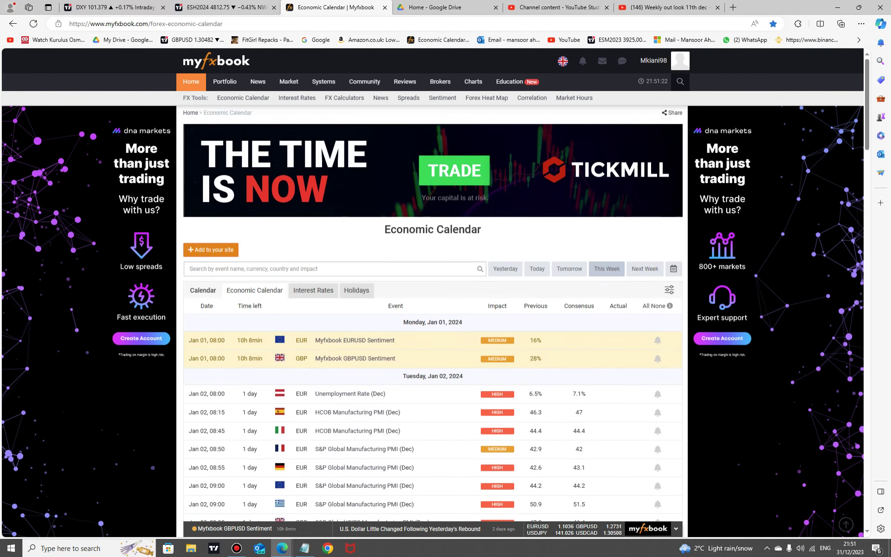
Return to the DXY chart and examine the daily fair value gap levels around the late-December candles
{"action": "key", "text": "ctrl+shift+Tab"}
{"action": "key", "text": "ctrl+shift+Tab"}
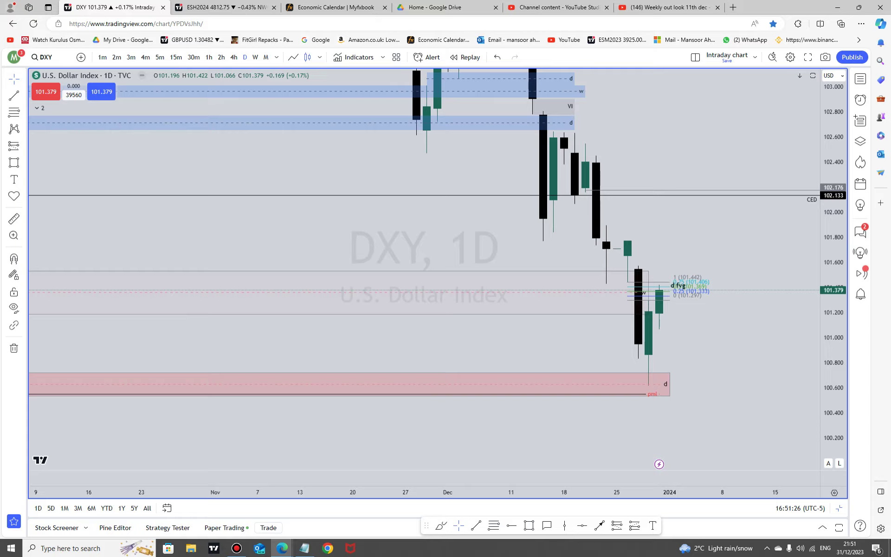
{"action": "left_click_drag", "start_coordinate": [834, 441], "coordinate": [833, 297]}
{"action": "scroll", "coordinate": [426, 299], "scroll_direction": "up", "scroll_amount": 3}
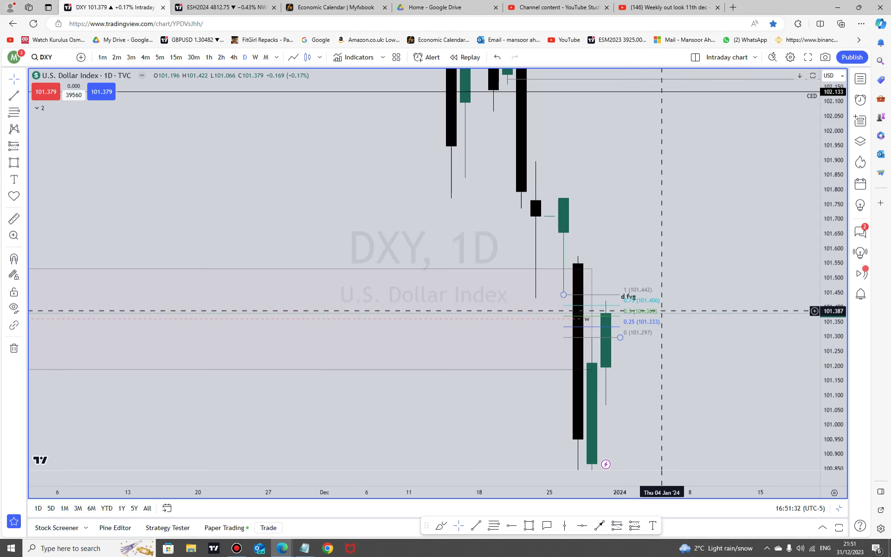
{"action": "left_click_drag", "start_coordinate": [834, 414], "coordinate": [809, 232]}
{"action": "left_click_drag", "start_coordinate": [761, 265], "coordinate": [764, 268]}
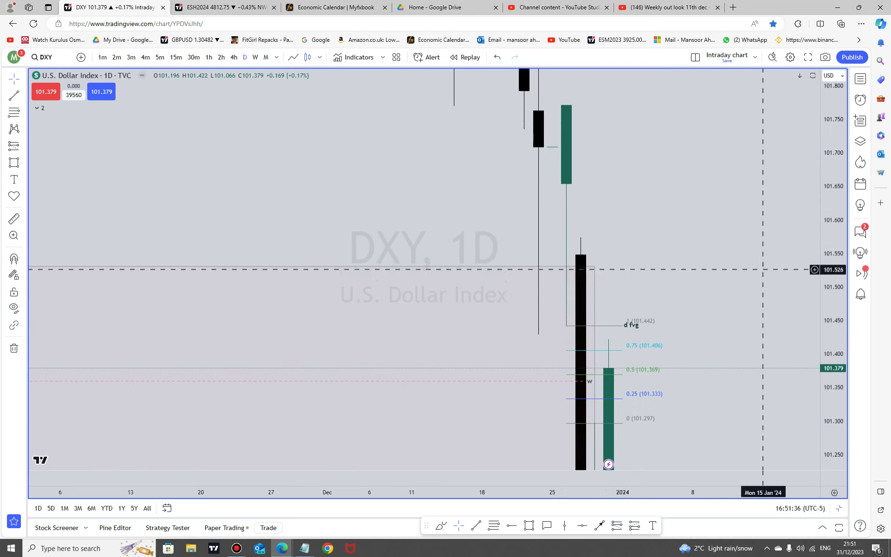
{"action": "left_click_drag", "start_coordinate": [831, 185], "coordinate": [777, 420]}
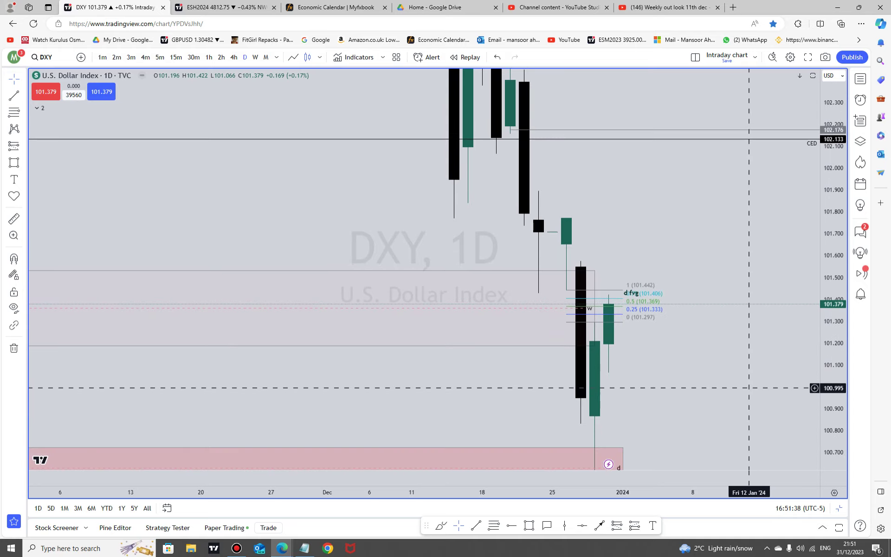
{"action": "scroll", "coordinate": [749, 387], "scroll_direction": "down", "scroll_amount": 4}
{"action": "left_click_drag", "start_coordinate": [833, 205], "coordinate": [829, 362]}
{"action": "left_click_drag", "start_coordinate": [774, 372], "coordinate": [765, 399]}
{"action": "scroll", "coordinate": [764, 397], "scroll_direction": "up", "scroll_amount": 5}
{"action": "left_click_drag", "start_coordinate": [832, 396], "coordinate": [831, 247]}
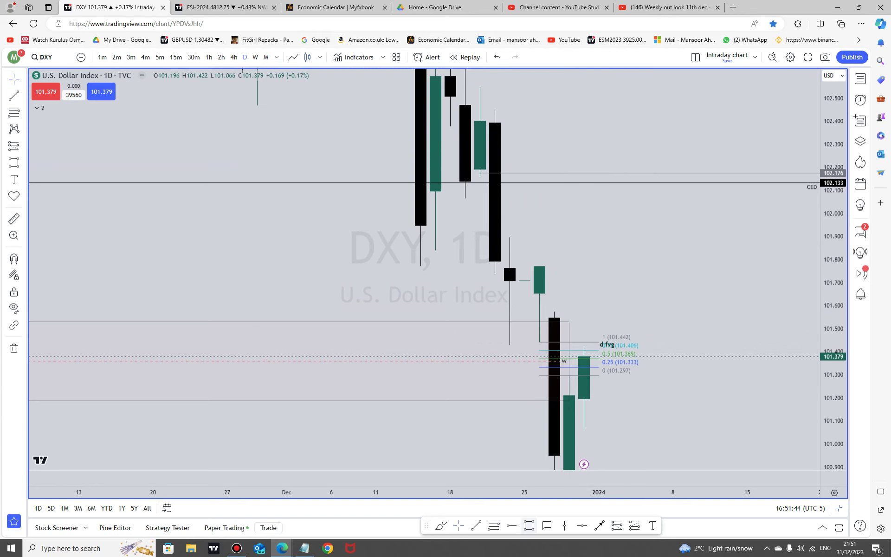
Draw a rectangle over the gap between the 26 and 27 December candle bodies, from 101.654 to 101.548, extended to 29 December
{"action": "left_click", "coordinate": [529, 525]}
{"action": "left_click_drag", "start_coordinate": [539, 294], "coordinate": [568, 375]}
{"action": "left_click", "coordinate": [554, 318], "text": "ctrl"}
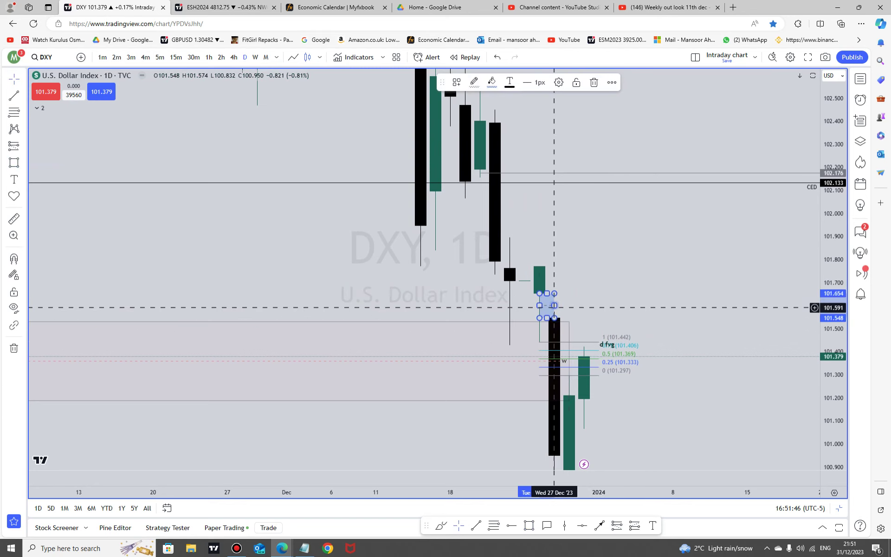
{"action": "left_click_drag", "start_coordinate": [554, 305], "coordinate": [584, 305]}
Apply the VI drawing template to the new gap rectangle and label it "VI D"
{"action": "left_click", "coordinate": [456, 82]}
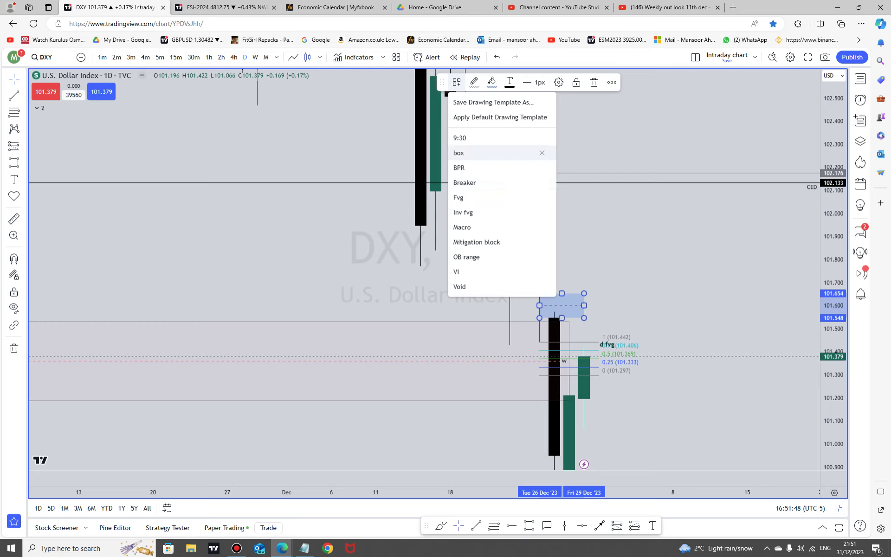
{"action": "left_click", "coordinate": [553, 271]}
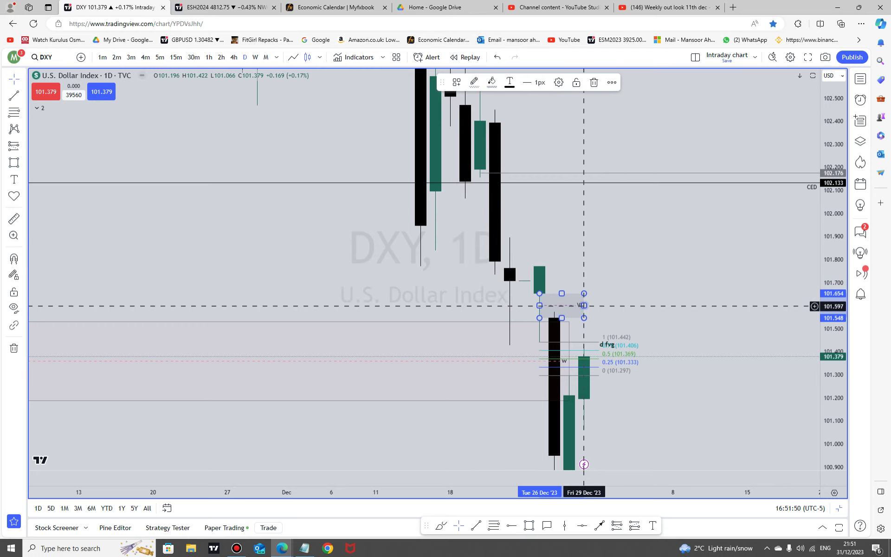
{"action": "double_click", "coordinate": [580, 304]}
{"action": "type", "text": "VI D"}
{"action": "left_click", "coordinate": [599, 237]}
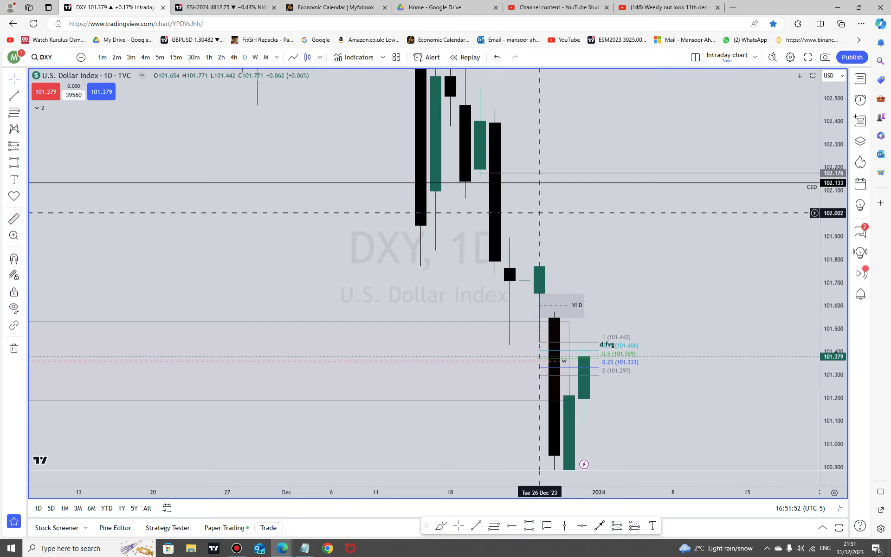
Check the gap on the weekly timeframe, and examine the daily candles between the red zone and the 102.176 level
{"action": "left_click", "coordinate": [254, 57]}
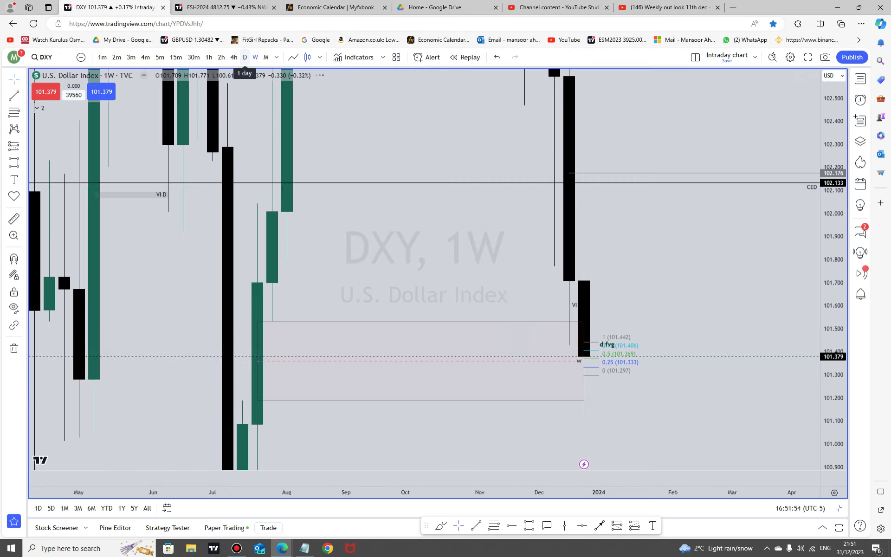
{"action": "left_click", "coordinate": [244, 57]}
{"action": "scroll", "coordinate": [587, 330], "scroll_direction": "up", "scroll_amount": 3}
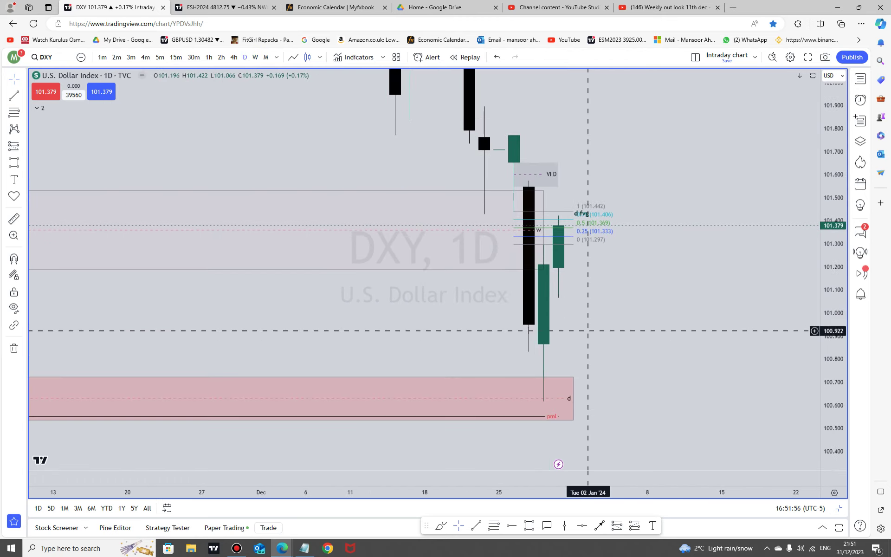
{"action": "left_click_drag", "start_coordinate": [692, 330], "coordinate": [692, 356]}
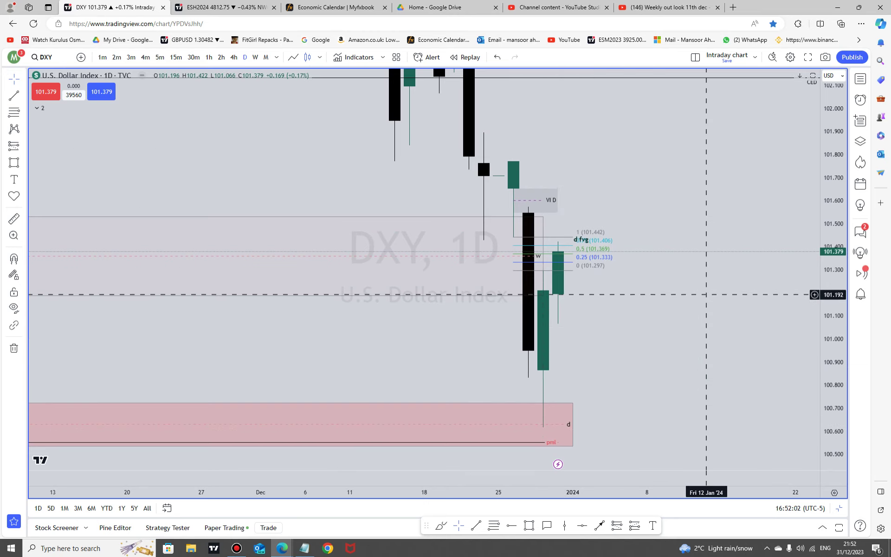
{"action": "left_click_drag", "start_coordinate": [661, 338], "coordinate": [685, 458]}
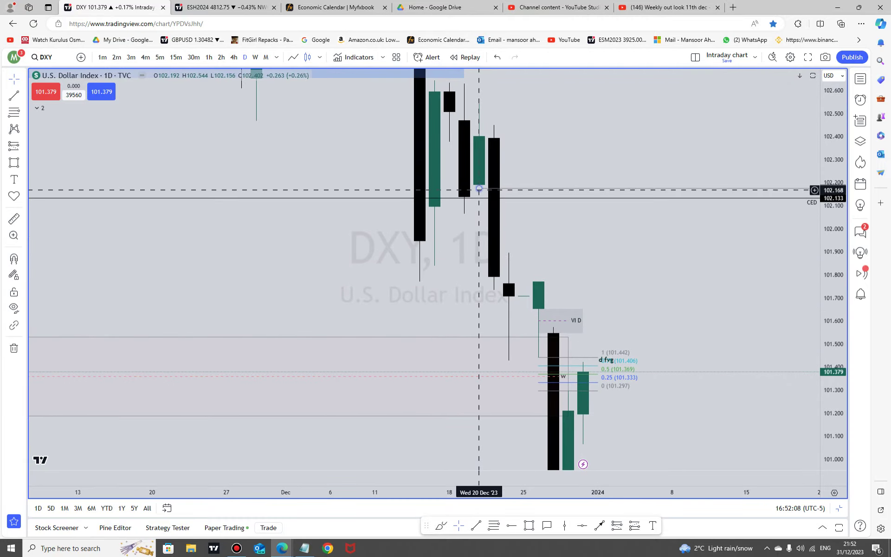
Examine the DXY daily chart from the blue zones through the weekly zone around the VI D gap down to the red zones
{"action": "scroll", "coordinate": [719, 193], "scroll_direction": "down", "scroll_amount": 5}
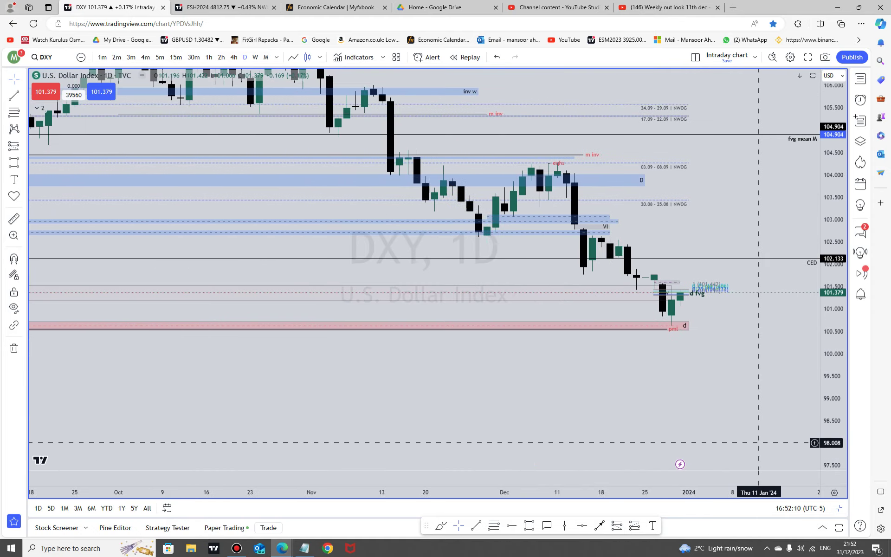
{"action": "scroll", "coordinate": [673, 325], "scroll_direction": "up", "scroll_amount": 4}
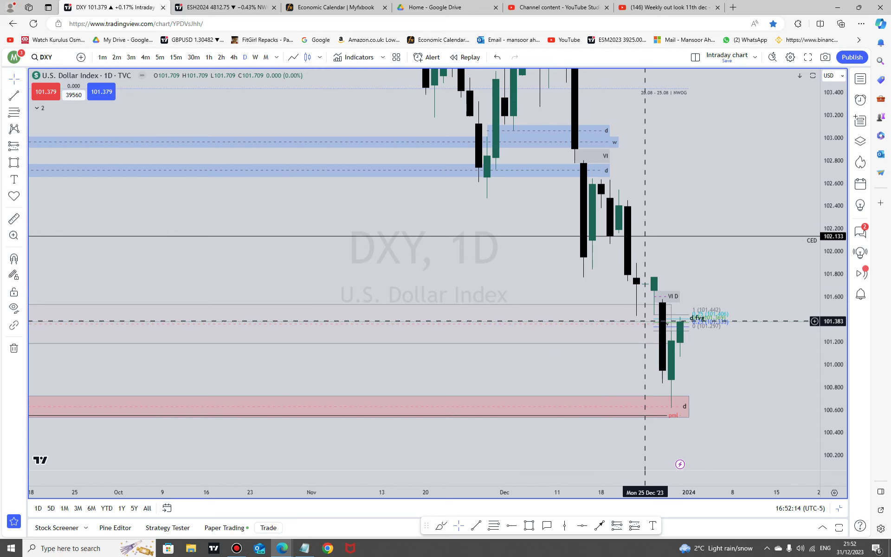
{"action": "left_click", "coordinate": [616, 304]}
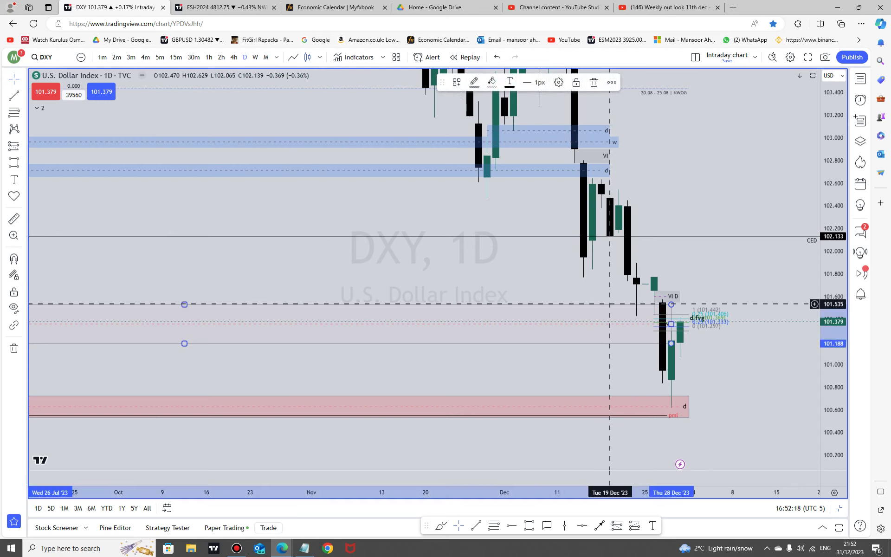
{"action": "left_click_drag", "start_coordinate": [833, 399], "coordinate": [832, 371]}
{"action": "left_click", "coordinate": [767, 216]}
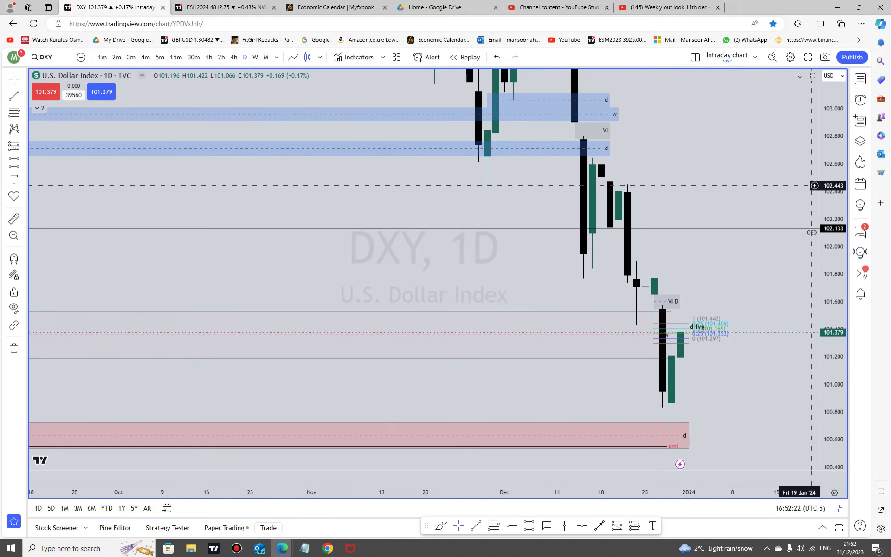
{"action": "scroll", "coordinate": [791, 352], "scroll_direction": "down", "scroll_amount": 2}
{"action": "scroll", "coordinate": [728, 394], "scroll_direction": "down", "scroll_amount": 3}
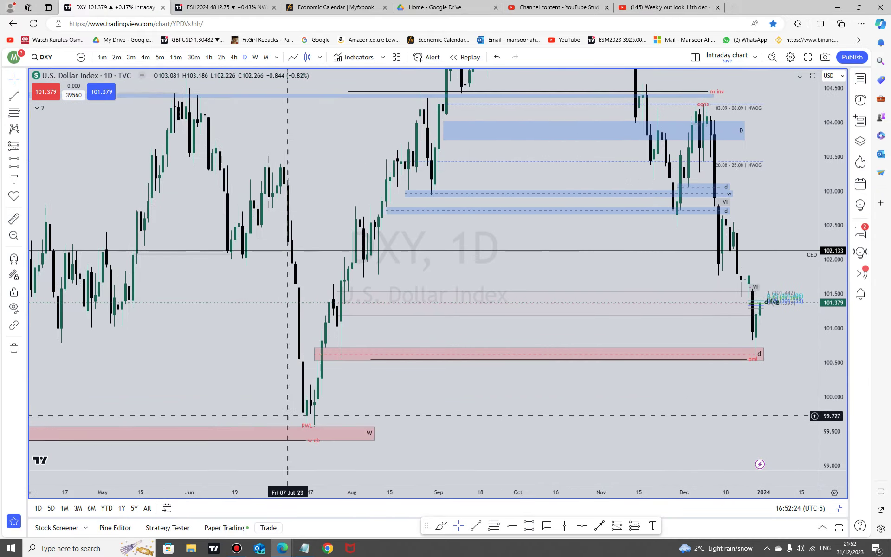
{"action": "scroll", "coordinate": [705, 418], "scroll_direction": "up", "scroll_amount": 3}
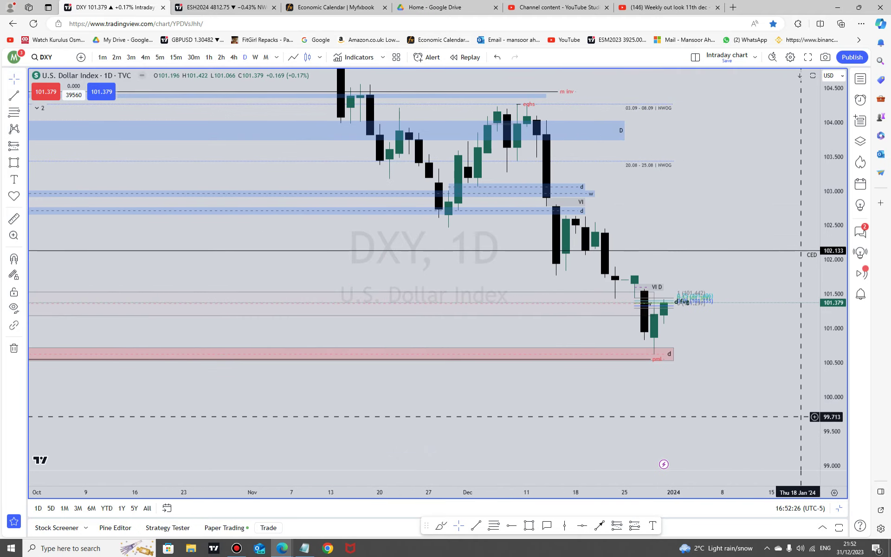
Switch from the DXY chart to the EURUSD weekly chart and show it at full size with the recent candles in view
{"action": "left_click", "coordinate": [838, 508]}
{"action": "left_click", "coordinate": [476, 225]}
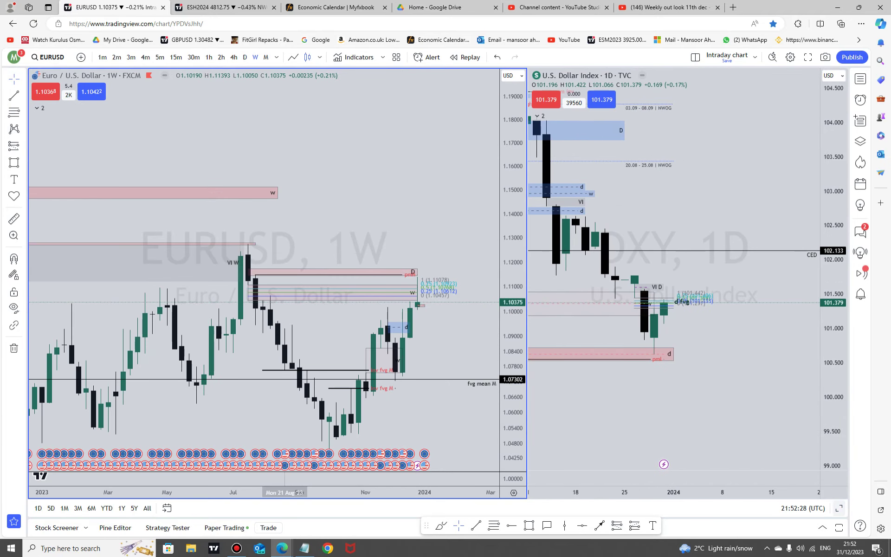
{"action": "left_click", "coordinate": [839, 508]}
{"action": "left_click_drag", "start_coordinate": [774, 434], "coordinate": [781, 351]}
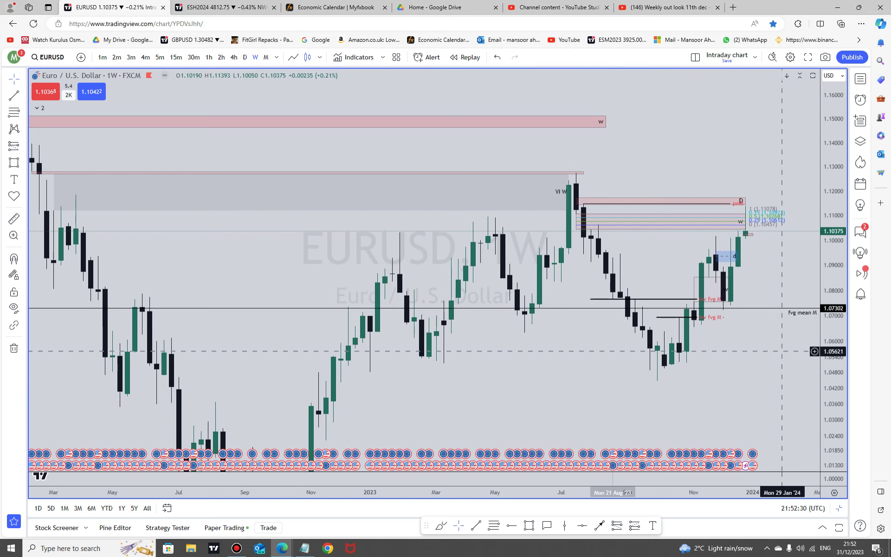
{"action": "scroll", "coordinate": [781, 351], "scroll_direction": "up", "scroll_amount": 3}
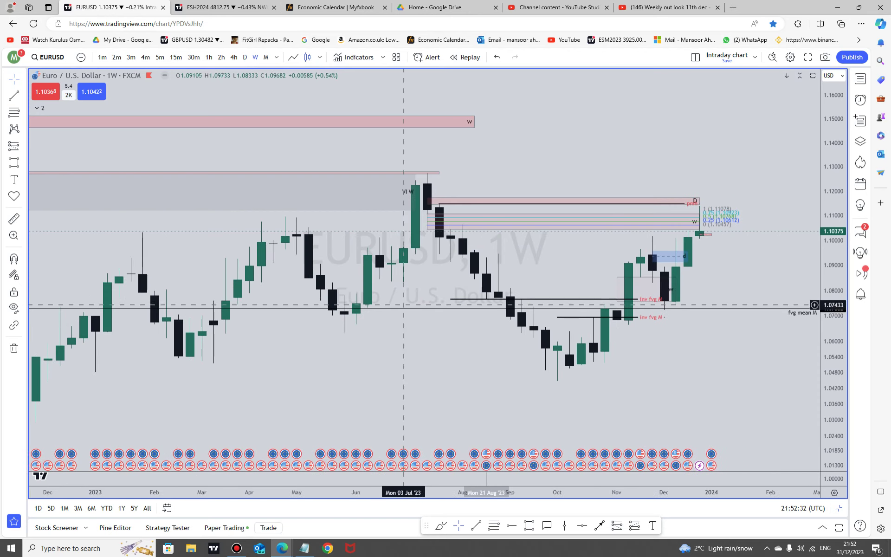
Hide all drawings, review the bare EURUSD candles on the monthly and weekly timeframes, and show the drawings again
{"action": "left_click", "coordinate": [14, 308]}
{"action": "left_click", "coordinate": [266, 57]}
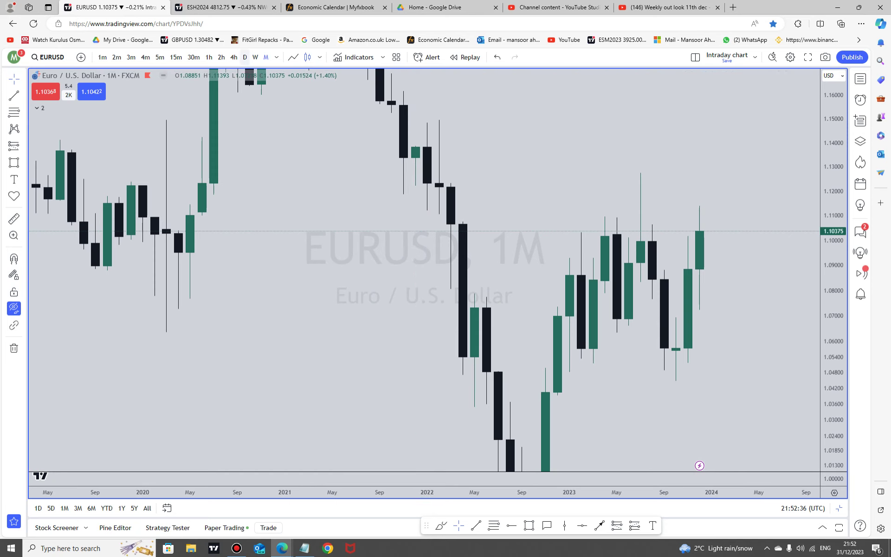
{"action": "left_click", "coordinate": [255, 57]}
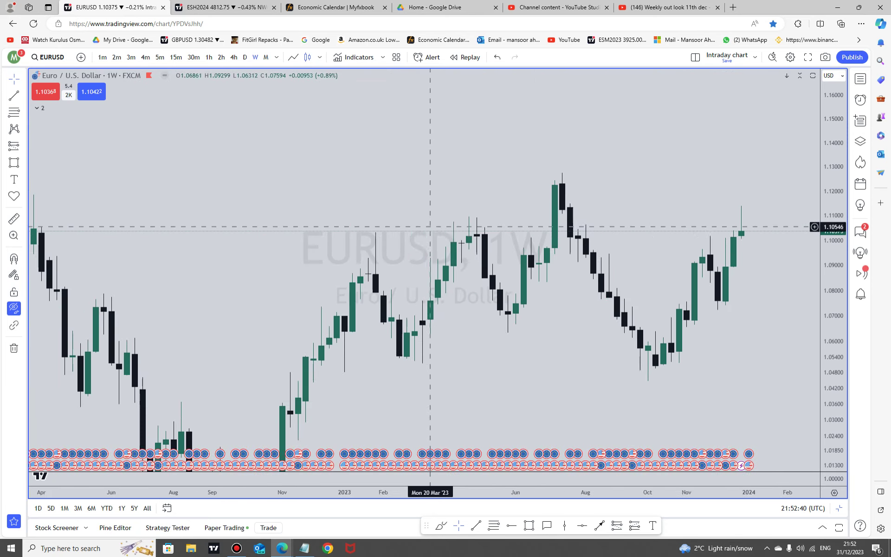
{"action": "scroll", "coordinate": [742, 325], "scroll_direction": "up", "scroll_amount": 3}
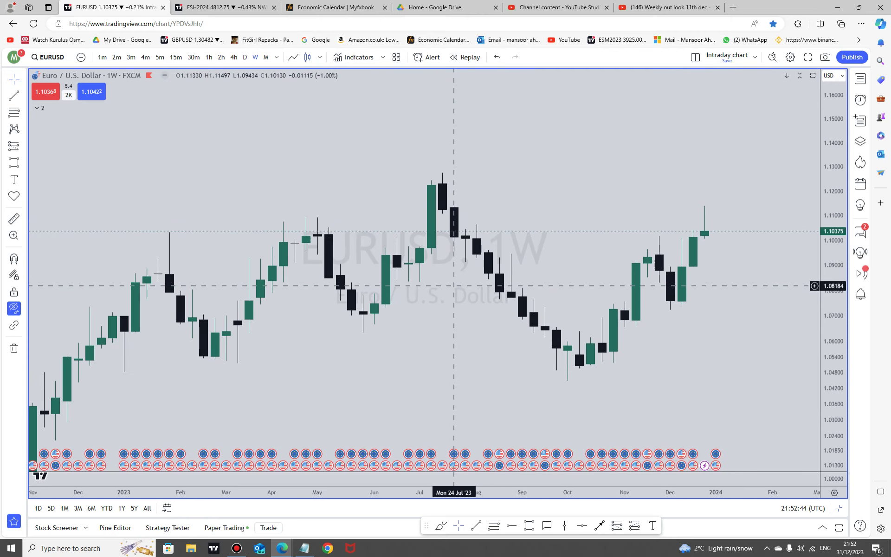
{"action": "scroll", "coordinate": [471, 266], "scroll_direction": "down", "scroll_amount": 4}
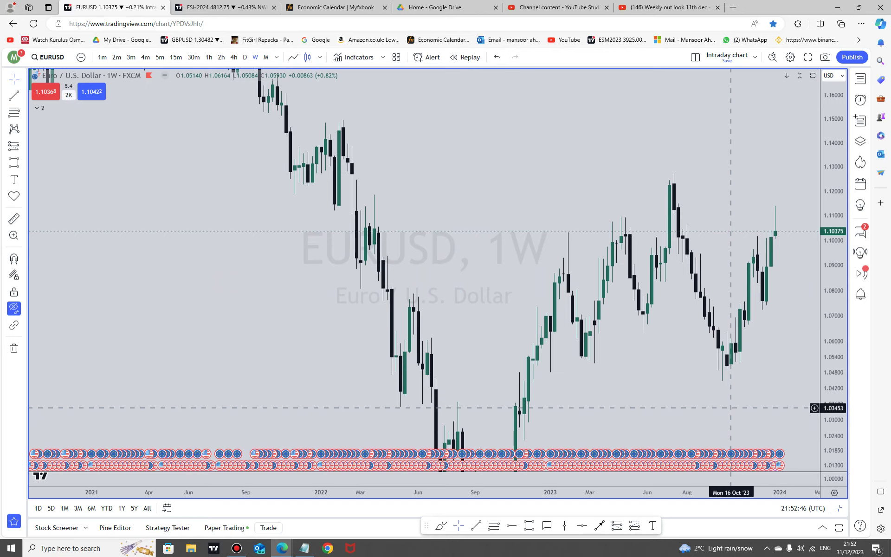
{"action": "scroll", "coordinate": [738, 324], "scroll_direction": "up", "scroll_amount": 3}
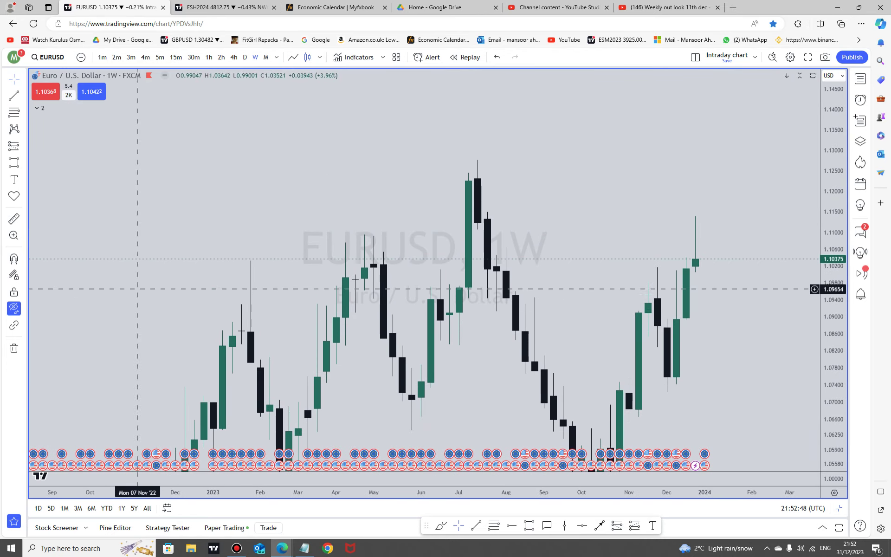
{"action": "left_click", "coordinate": [14, 308]}
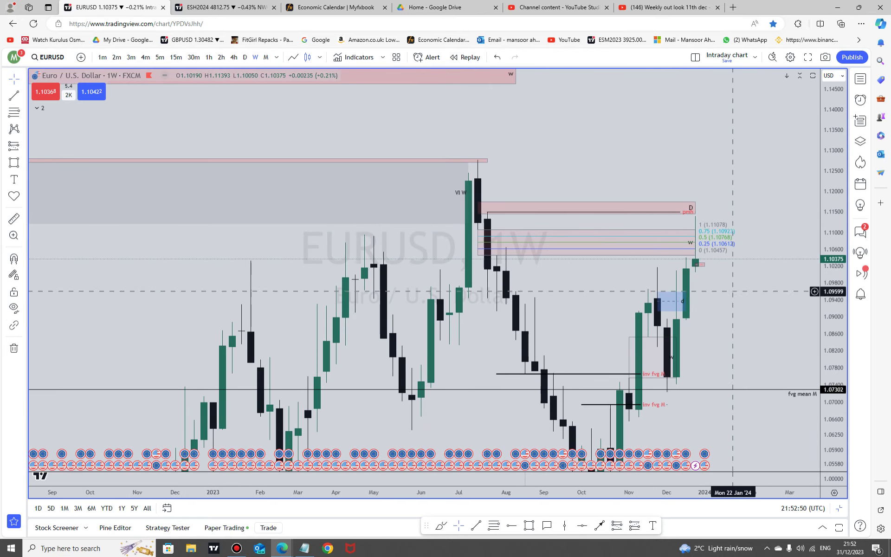
Try marking the early-July weekly candle with a rectangle from 1.09733 to 1.11078, extended to 11 March 2024
{"action": "left_click", "coordinate": [694, 202]}
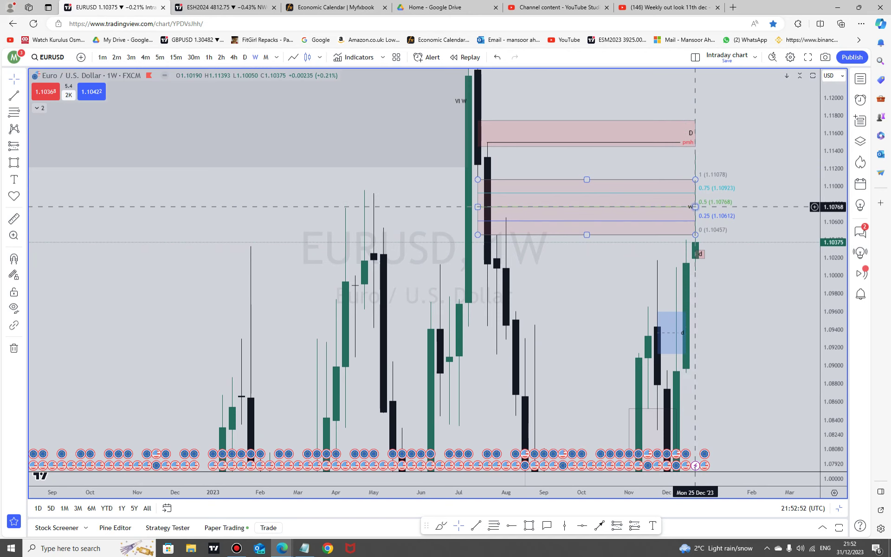
{"action": "left_click", "coordinate": [544, 381]}
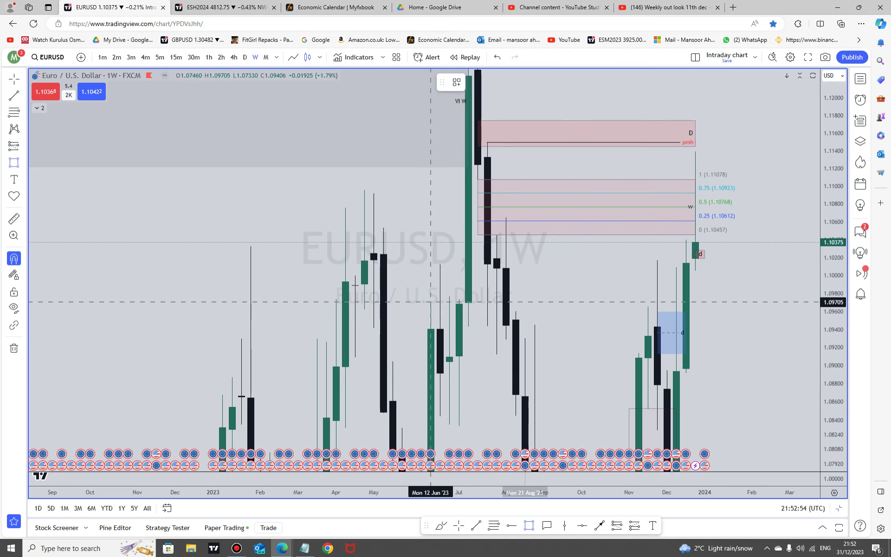
{"action": "left_click", "coordinate": [459, 299]}
{"action": "left_click", "coordinate": [477, 180]}
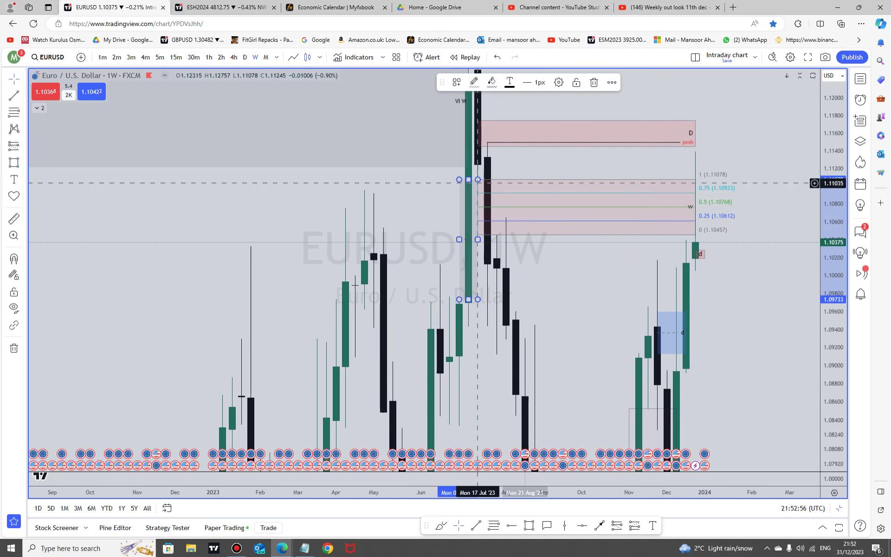
{"action": "left_click_drag", "start_coordinate": [477, 239], "coordinate": [800, 241]}
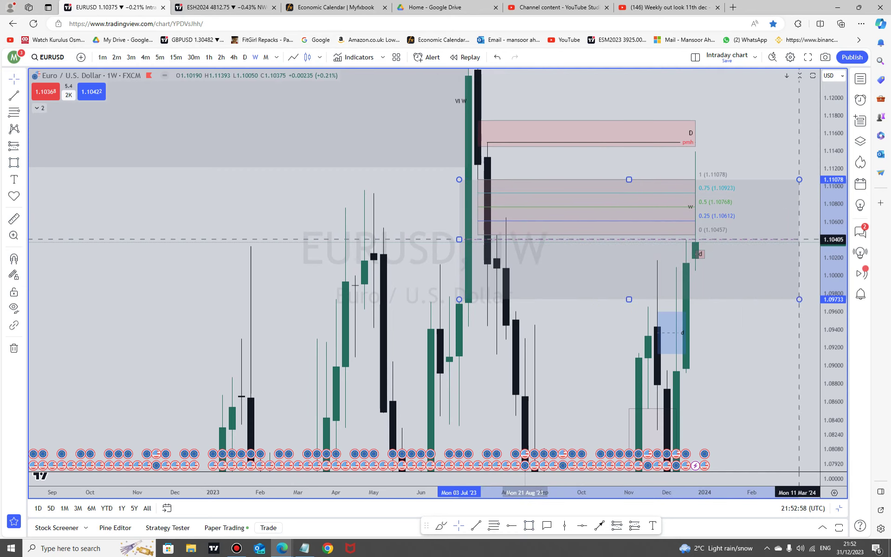
{"action": "left_click_drag", "start_coordinate": [761, 377], "coordinate": [626, 338]}
{"action": "left_click", "coordinate": [664, 241]}
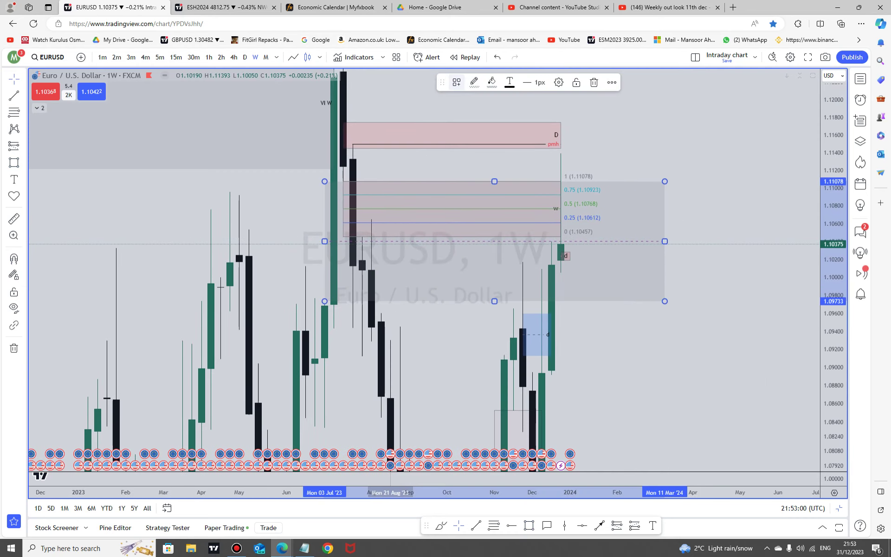
Try the blue Inv drawing template on the new rectangle and delete the rectangle
{"action": "left_click", "coordinate": [457, 82]}
{"action": "left_click", "coordinate": [459, 197]}
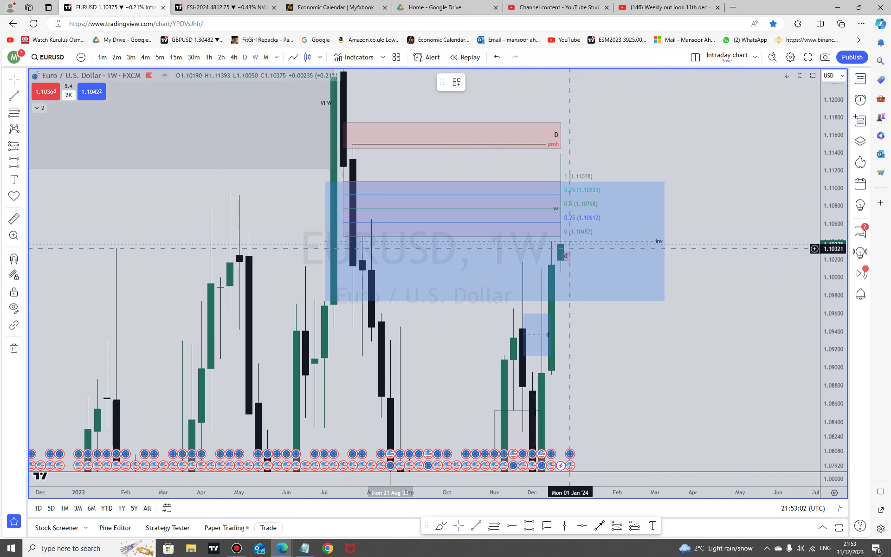
{"action": "left_click", "coordinate": [665, 241]}
{"action": "key", "text": "Delete"}
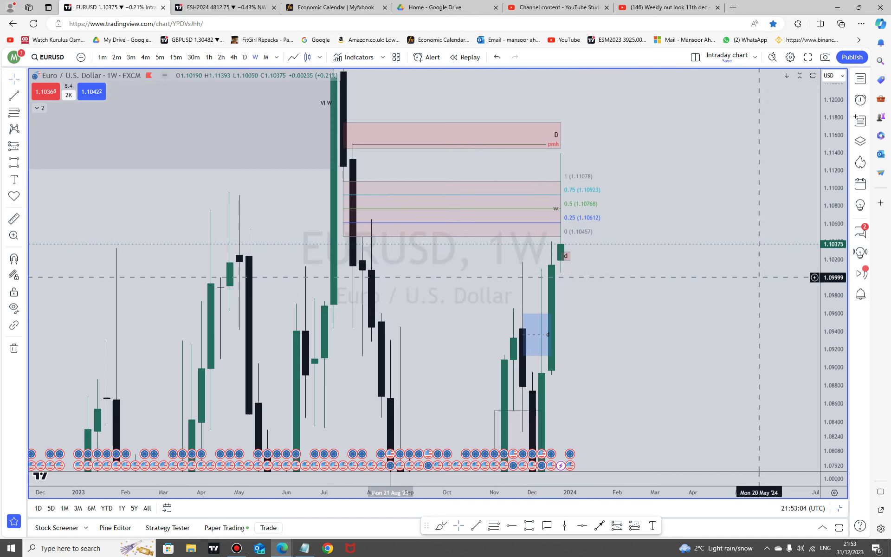
Examine the EURUSD weekly candles against the red weekly gap zone and the daily zone with the pmh line
{"action": "left_click_drag", "start_coordinate": [832, 278], "coordinate": [831, 401]}
{"action": "scroll", "coordinate": [788, 296], "scroll_direction": "up", "scroll_amount": 3}
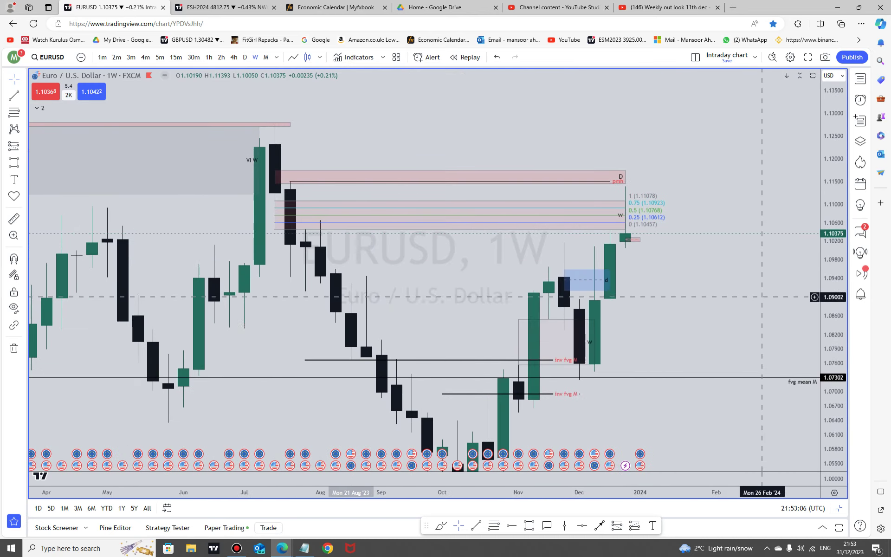
{"action": "scroll", "coordinate": [670, 193], "scroll_direction": "down", "scroll_amount": 3}
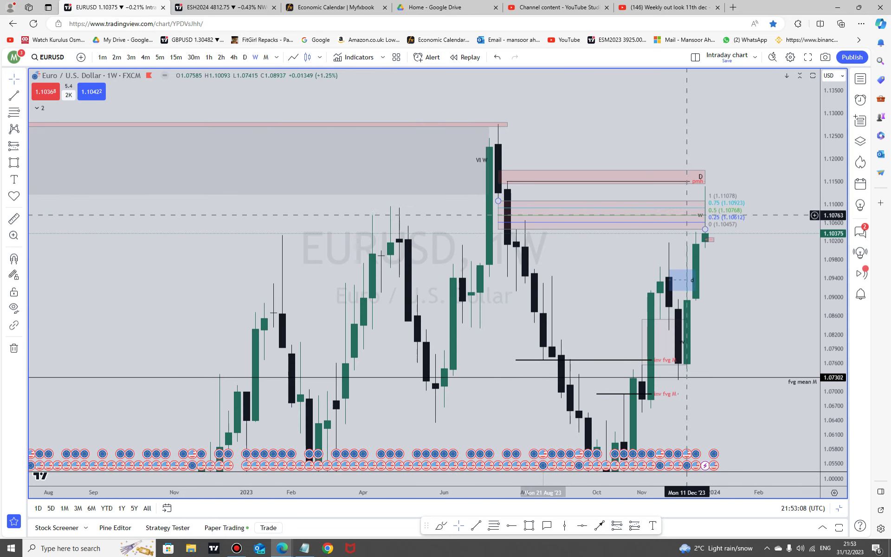
{"action": "left_click", "coordinate": [705, 176]}
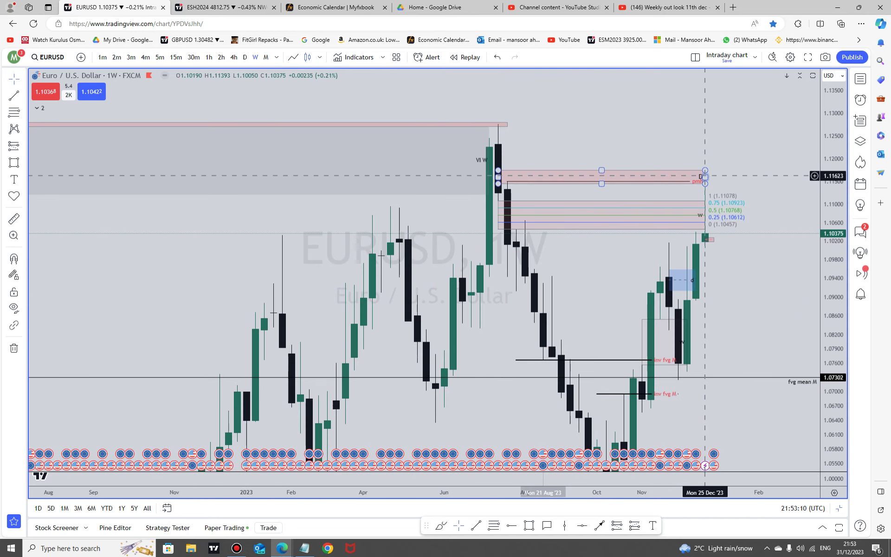
Switch EURUSD to the daily timeframe and examine the late-December candles between the upper red zones and the blue daily zone
{"action": "left_click", "coordinate": [245, 57]}
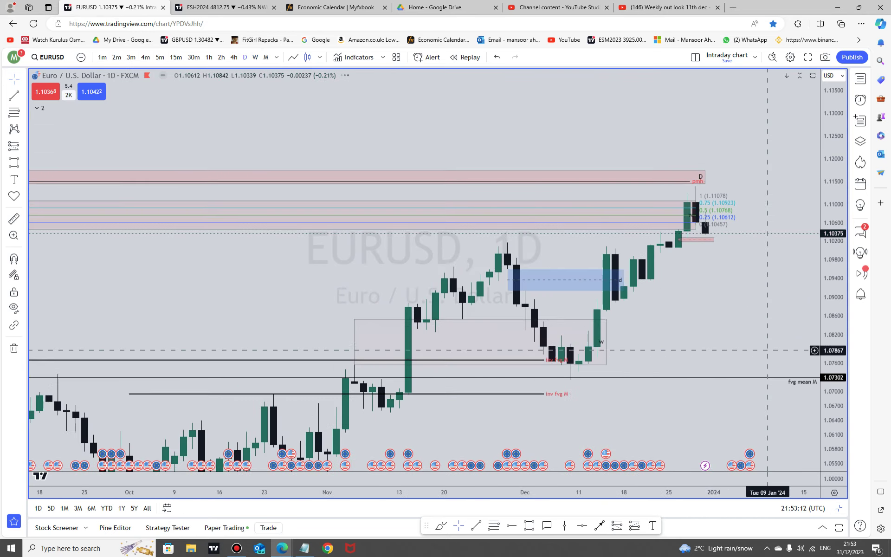
{"action": "scroll", "coordinate": [768, 325], "scroll_direction": "down", "scroll_amount": 5}
{"action": "left_click_drag", "start_coordinate": [833, 411], "coordinate": [834, 297]}
{"action": "scroll", "coordinate": [767, 328], "scroll_direction": "up", "scroll_amount": 4}
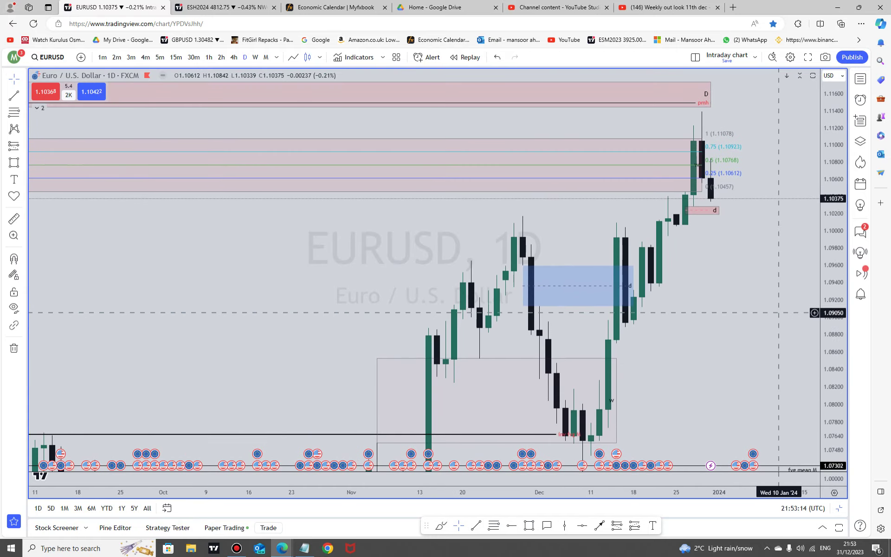
{"action": "left_click_drag", "start_coordinate": [767, 288], "coordinate": [553, 352]}
{"action": "left_click_drag", "start_coordinate": [713, 390], "coordinate": [832, 144]}
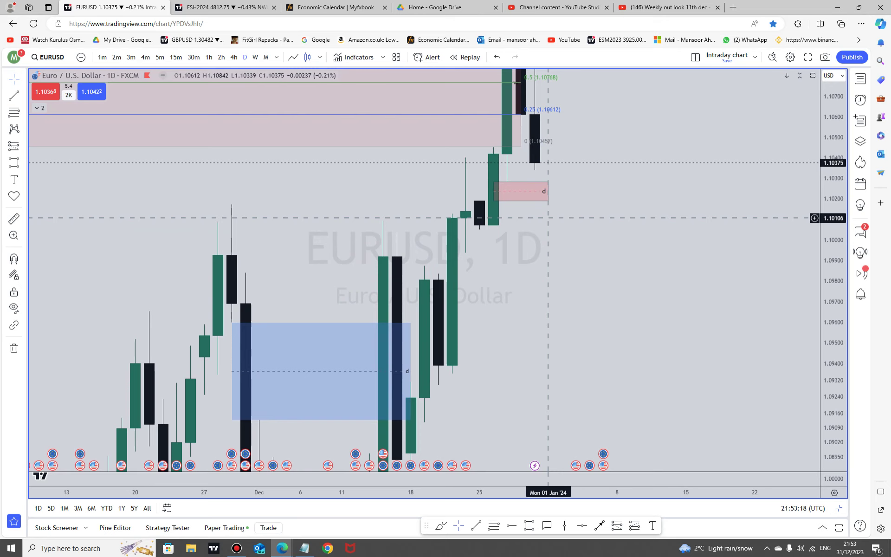
{"action": "scroll", "coordinate": [778, 381], "scroll_direction": "down", "scroll_amount": 5}
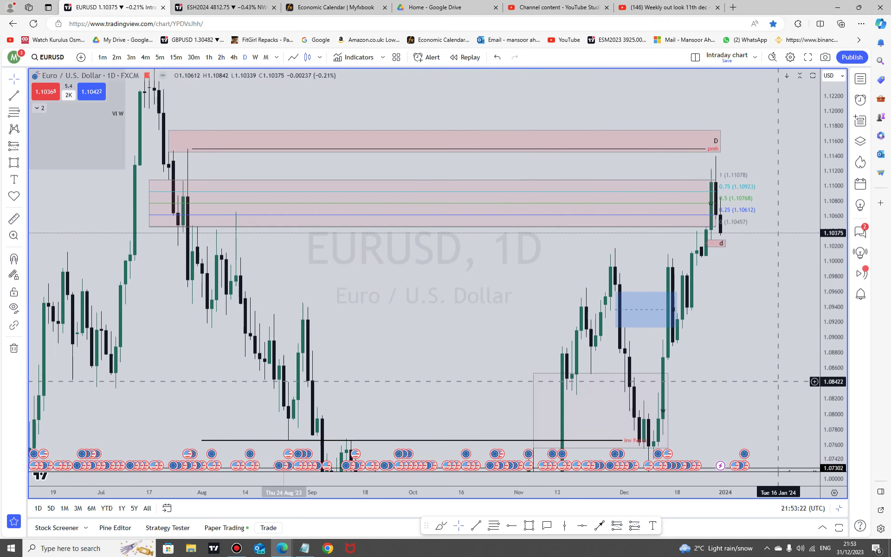
{"action": "scroll", "coordinate": [736, 324], "scroll_direction": "up", "scroll_amount": 2}
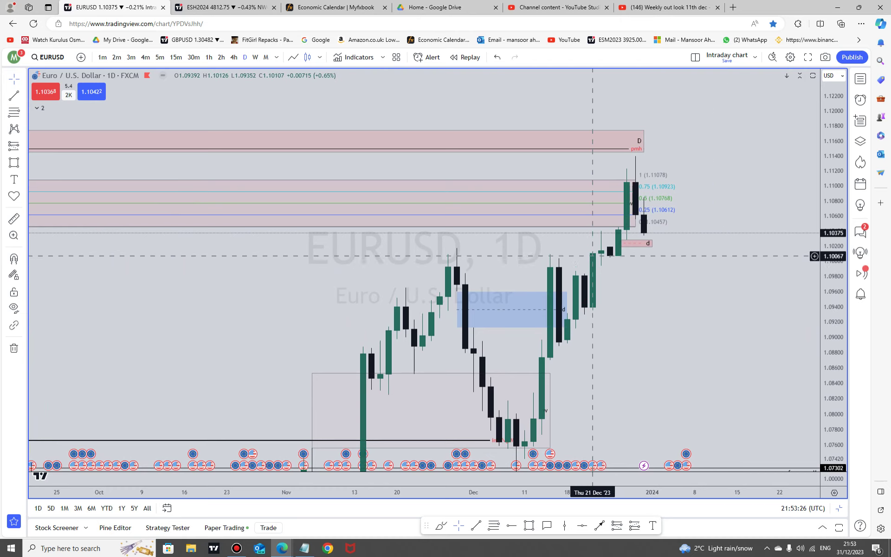
Extend the blue daily zone to 11 January 2024 and examine it against the wider EURUSD daily price history
{"action": "left_click_drag", "start_coordinate": [565, 309], "coordinate": [720, 309]}
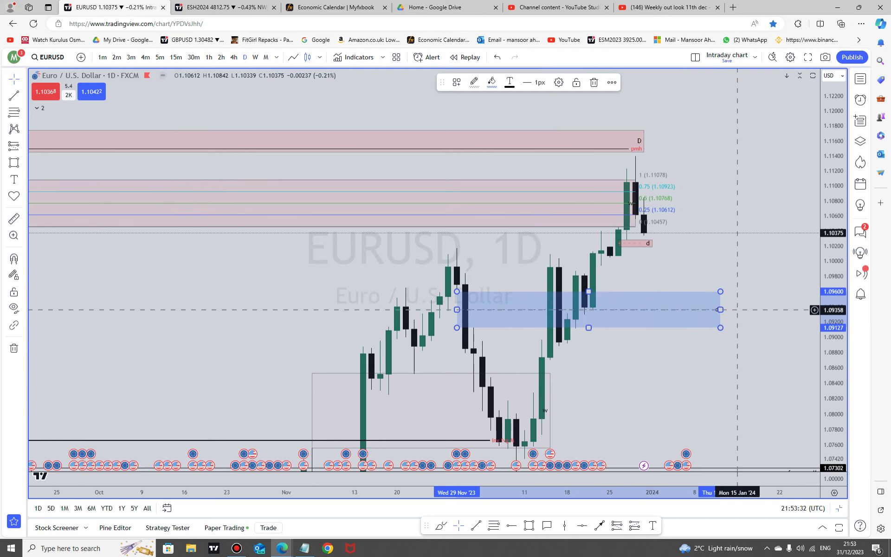
{"action": "left_click", "coordinate": [751, 307]}
{"action": "left_click_drag", "start_coordinate": [831, 227], "coordinate": [805, 329]}
{"action": "scroll", "coordinate": [803, 328], "scroll_direction": "down", "scroll_amount": 6}
{"action": "scroll", "coordinate": [803, 329], "scroll_direction": "down", "scroll_amount": 4}
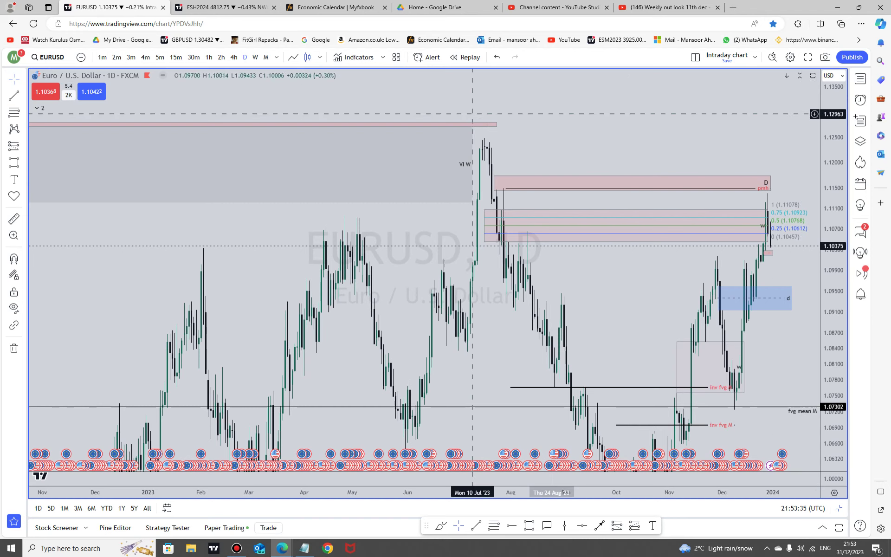
{"action": "scroll", "coordinate": [628, 144], "scroll_direction": "up", "scroll_amount": 8}
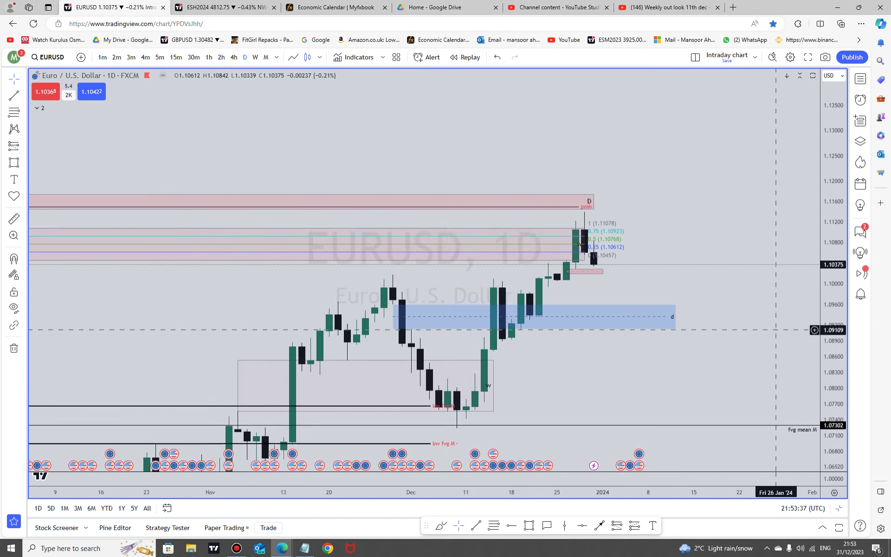
Shorten the blue daily zone so that it ends at about 2 January 2024
{"action": "left_click_drag", "start_coordinate": [832, 334], "coordinate": [831, 213]}
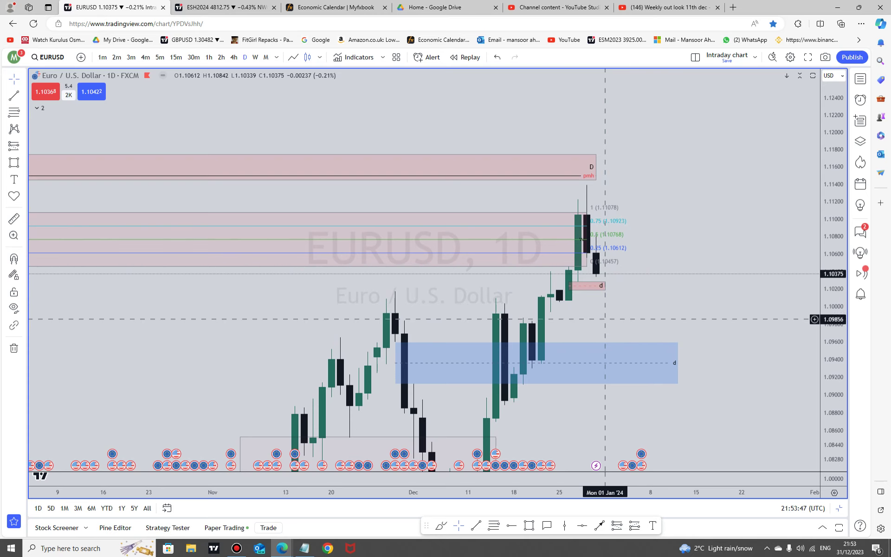
{"action": "left_click_drag", "start_coordinate": [678, 244], "coordinate": [735, 188]}
{"action": "left_click_drag", "start_coordinate": [736, 308], "coordinate": [671, 312]}
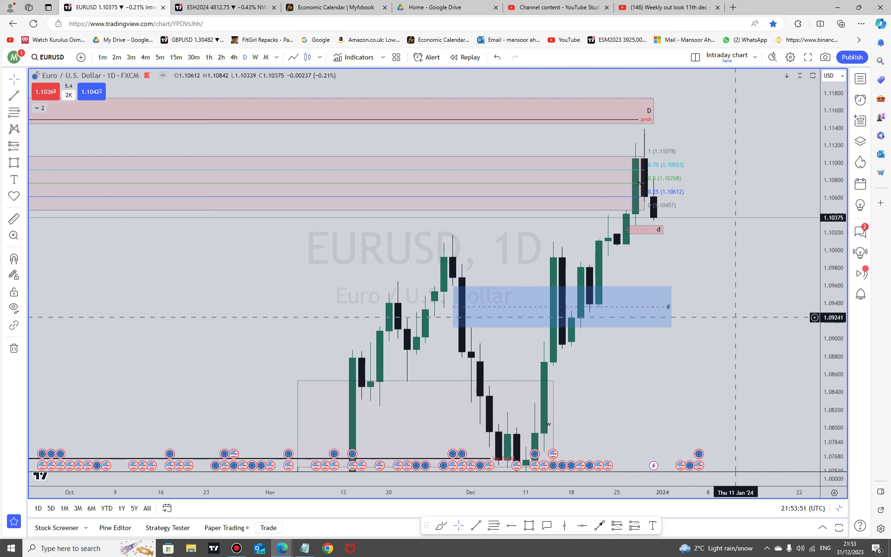
{"action": "scroll", "coordinate": [790, 375], "scroll_direction": "down", "scroll_amount": 5}
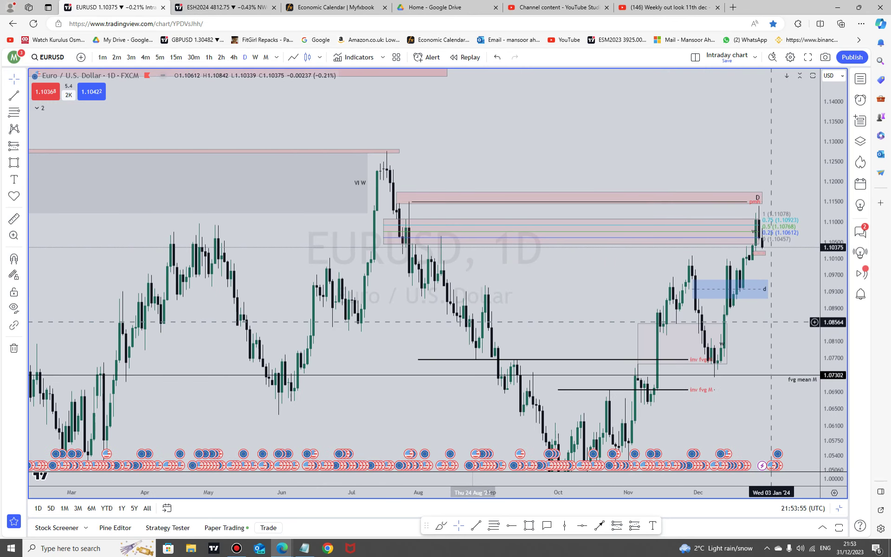
{"action": "left_click", "coordinate": [237, 547]}
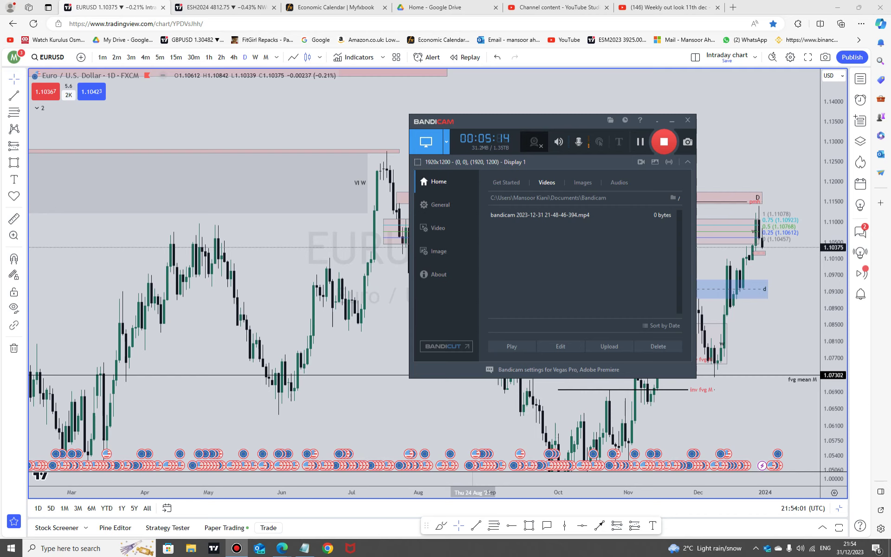
{"action": "left_click", "coordinate": [260, 547]}
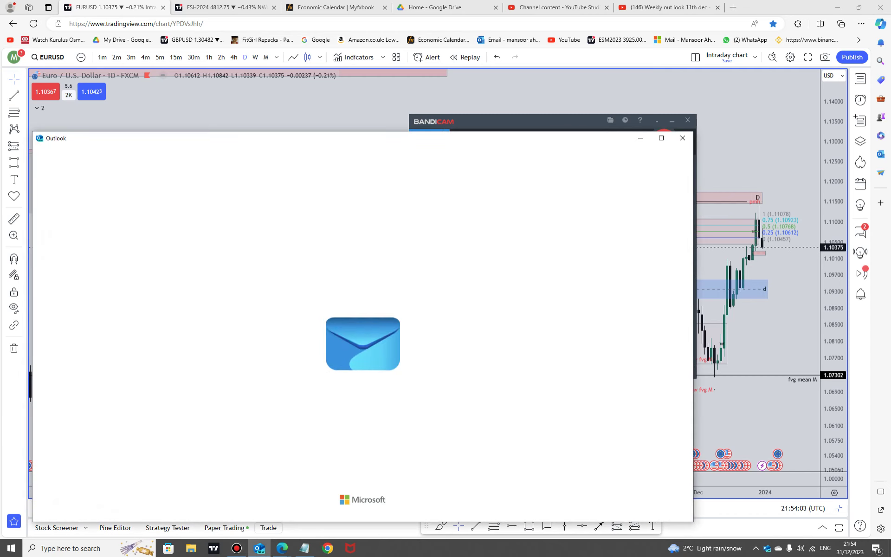
{"action": "left_click", "coordinate": [746, 126]}
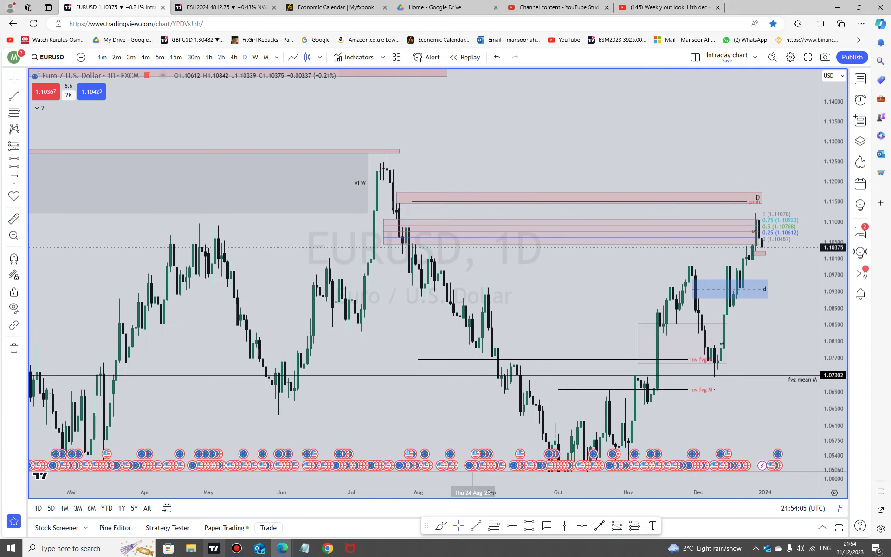
{"action": "left_click", "coordinate": [236, 548]}
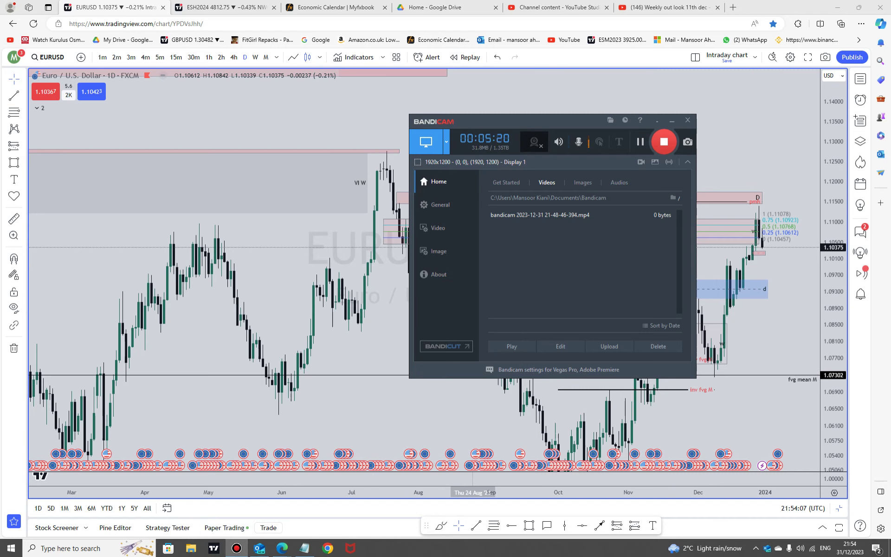
{"action": "left_click", "coordinate": [739, 142]}
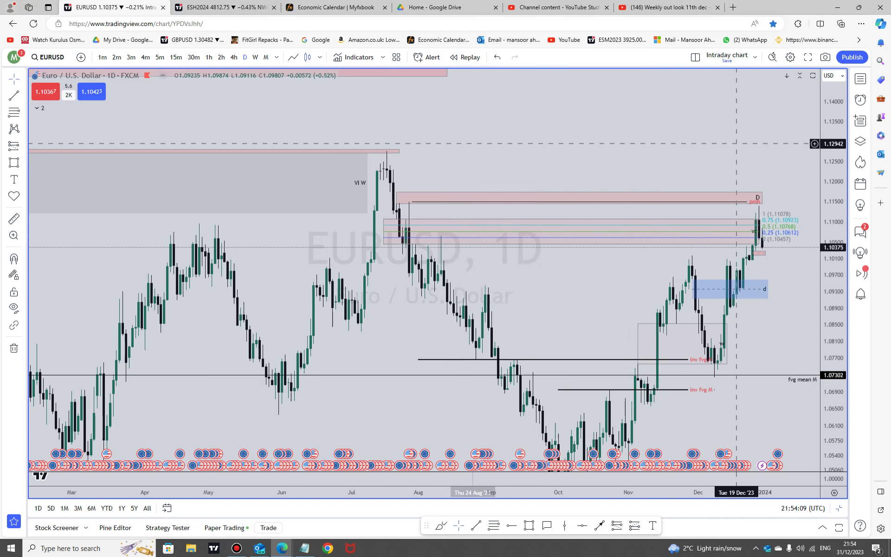
Maximize the E-mini S&P 500 futures (ESH2024) chart in its two-chart layout and set it to the daily timeframe
{"action": "key", "text": "ctrl+Tab"}
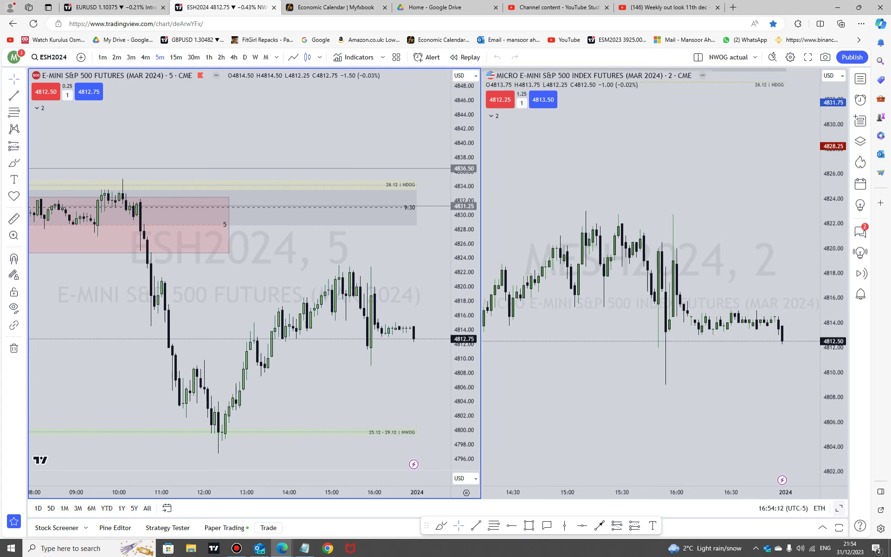
{"action": "left_click", "coordinate": [839, 508]}
{"action": "left_click", "coordinate": [245, 56]}
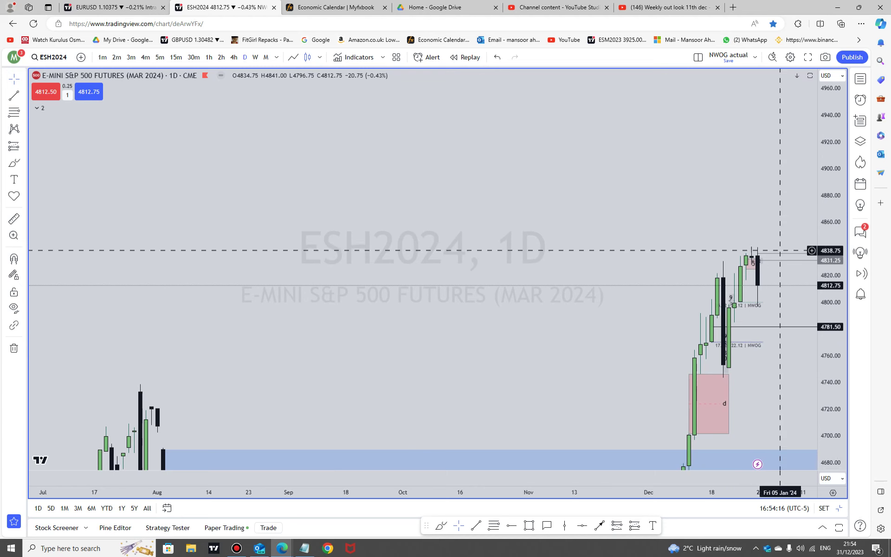
{"action": "left_click", "coordinate": [757, 260]}
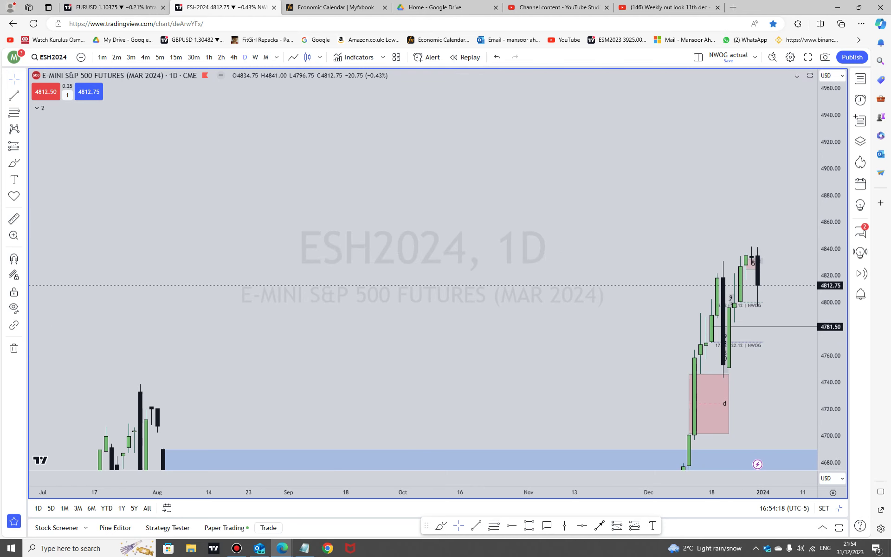
Return to the EURUSD daily chart and examine the blue daily zone and red zones against the wider 2023 price range
{"action": "key", "text": "ctrl+shift+Tab"}
{"action": "scroll", "coordinate": [680, 299], "scroll_direction": "up", "scroll_amount": 8}
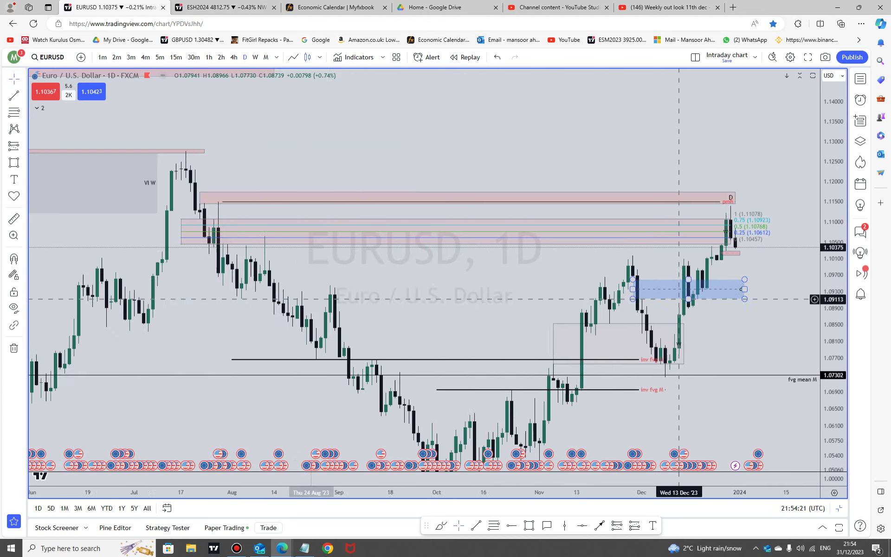
{"action": "left_click_drag", "start_coordinate": [709, 337], "coordinate": [729, 206]}
{"action": "scroll", "coordinate": [756, 238], "scroll_direction": "down", "scroll_amount": 7}
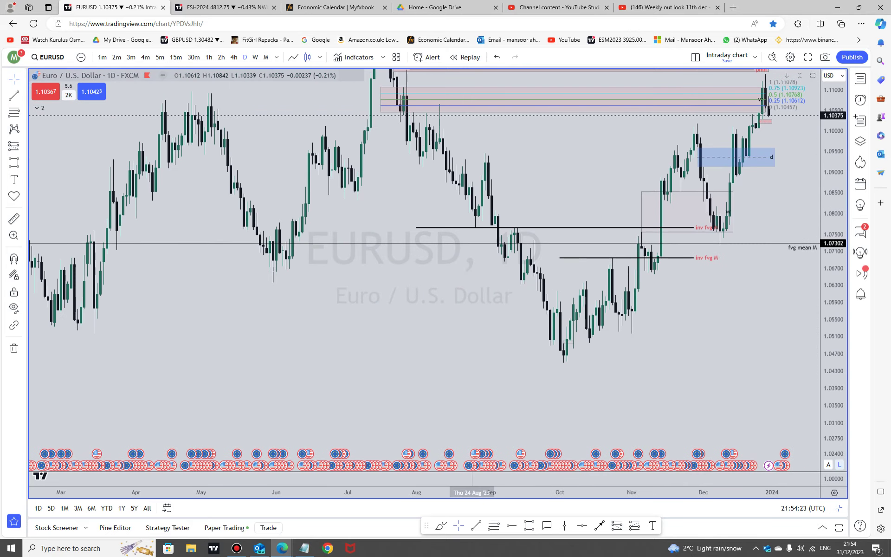
{"action": "left_click_drag", "start_coordinate": [833, 163], "coordinate": [833, 337]}
{"action": "left_click_drag", "start_coordinate": [740, 343], "coordinate": [743, 397]}
{"action": "scroll", "coordinate": [743, 386], "scroll_direction": "up", "scroll_amount": 5}
{"action": "scroll", "coordinate": [743, 357], "scroll_direction": "down", "scroll_amount": 3}
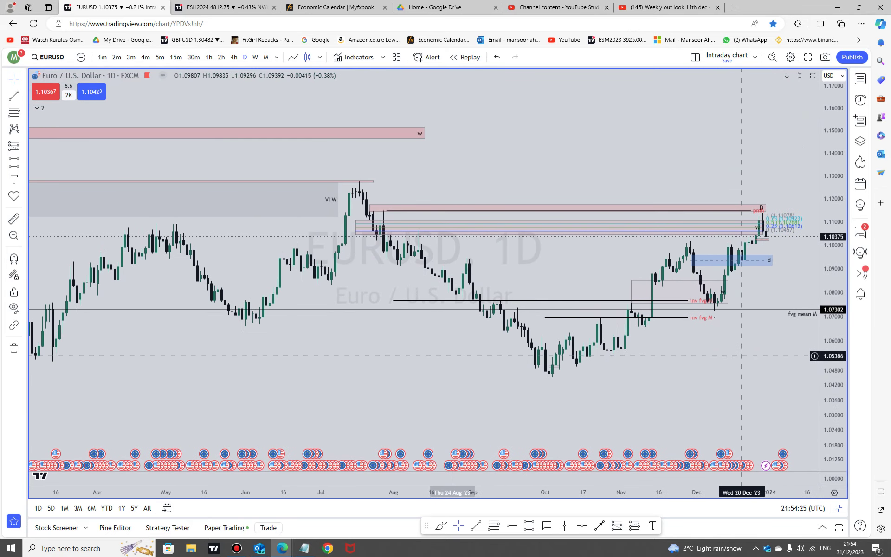
{"action": "left_click", "coordinate": [237, 547]}
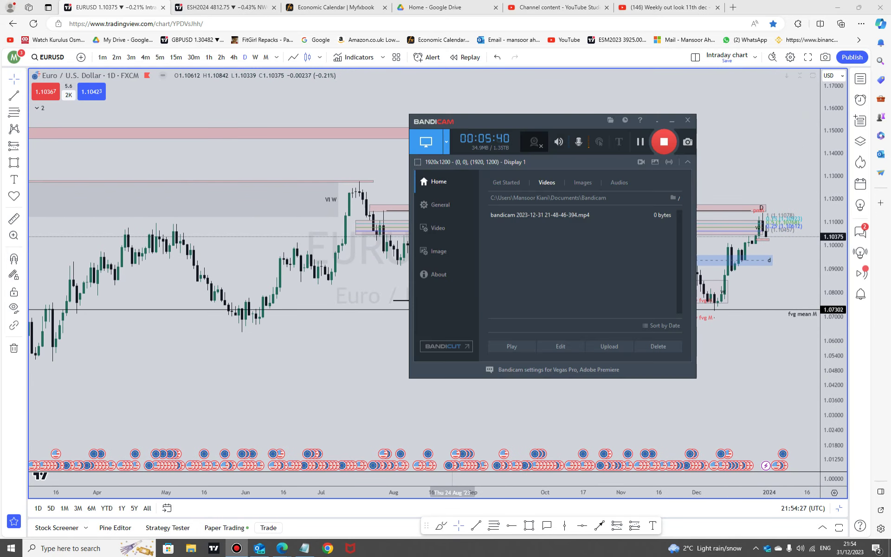
{"action": "left_click_drag", "start_coordinate": [567, 126], "coordinate": [328, 135]}
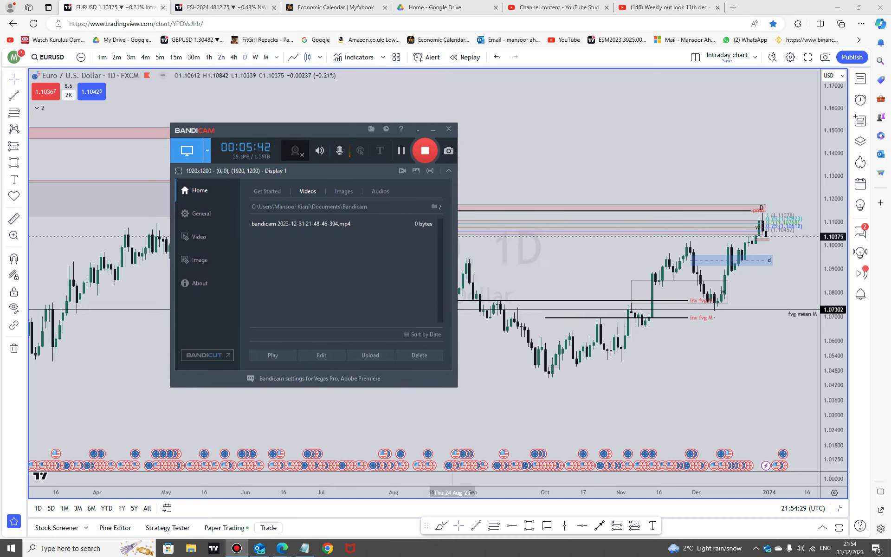